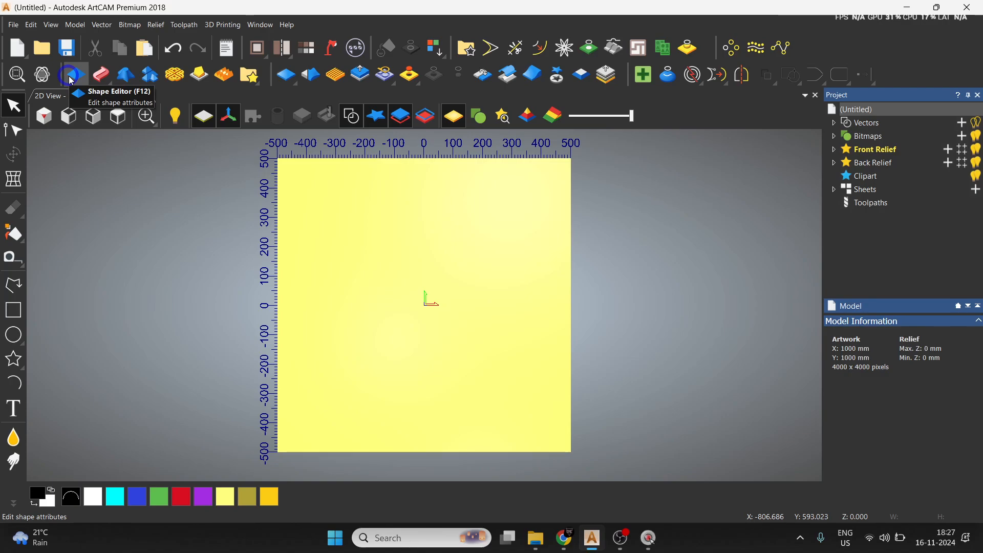
# Step: Draw an open, self-crossing polyline of seven points across the middle of the relief area
pyautogui.press('F12')
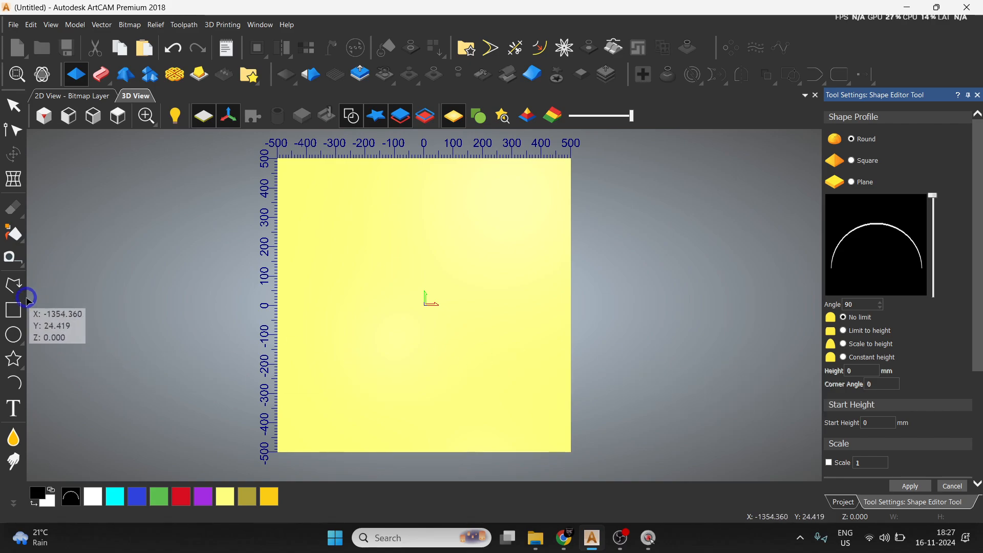
pyautogui.click(13, 287)
pyautogui.click(379, 282)
pyautogui.click(441, 383)
pyautogui.click(523, 261)
pyautogui.click(334, 221)
pyautogui.click(356, 344)
pyautogui.click(521, 399)
pyautogui.click(523, 348)
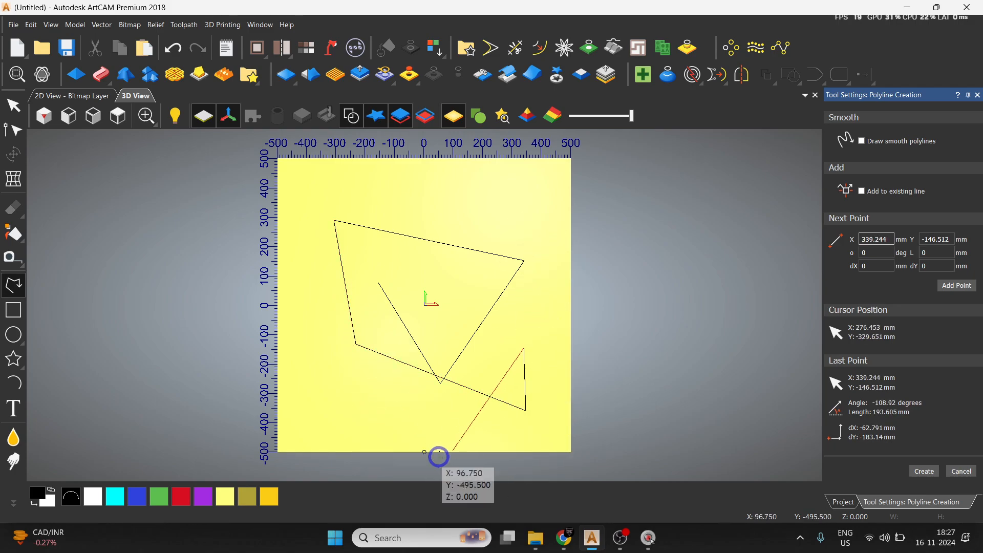
pyautogui.press('Escape')
# Step: Edit the polyline's nodes, moving its lower-left corner node down to near the level of the lower-right node
pyautogui.scroll(3, 389, 373)
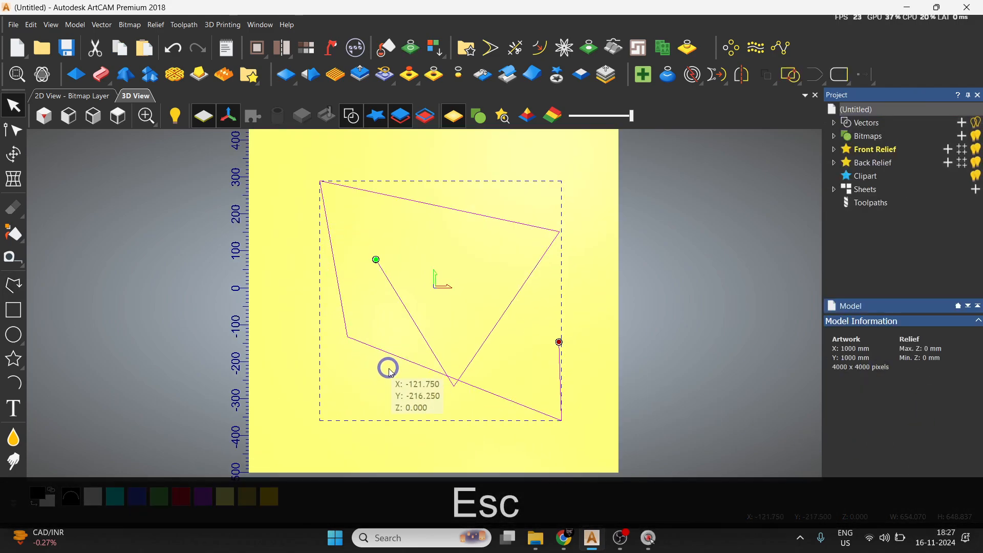
pyautogui.press('n')
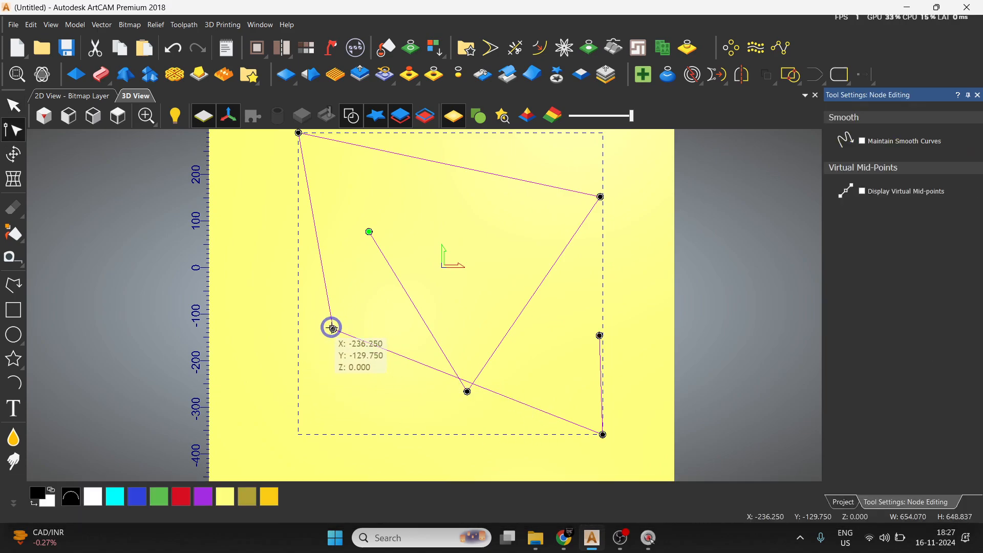
pyautogui.moveTo(333, 329); pyautogui.dragTo(322, 393)
pyautogui.press('n')
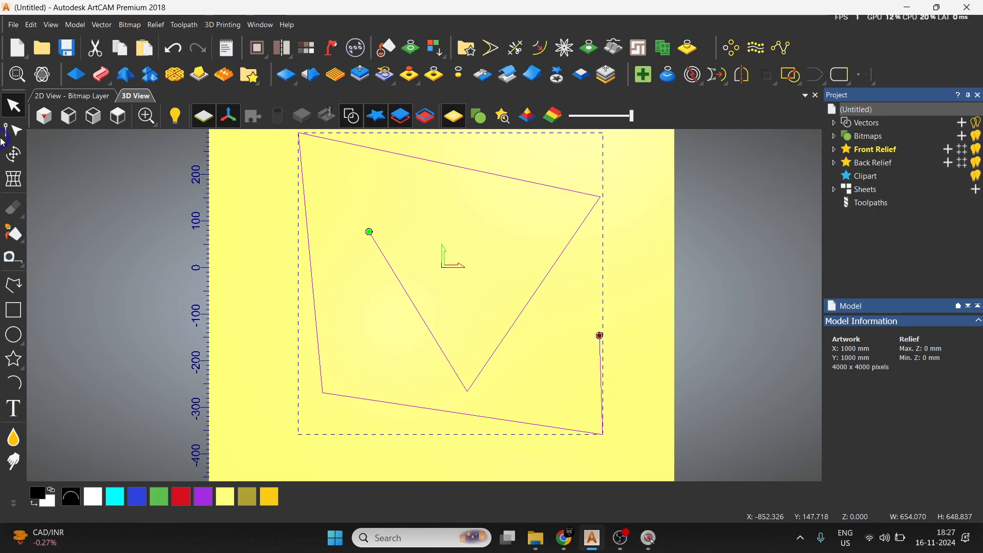
# Step: Open the polyline in the Shape Editor and give it a Round profile with an angle of 90
pyautogui.click(81, 81)
pyautogui.click(934, 303)
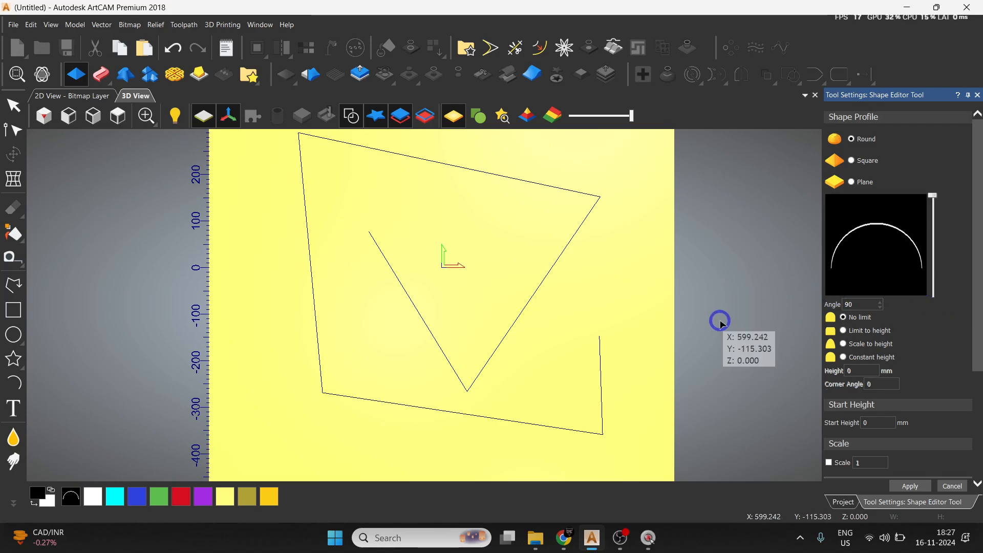
pyautogui.click(45, 116)
pyautogui.scroll(1, 433, 296)
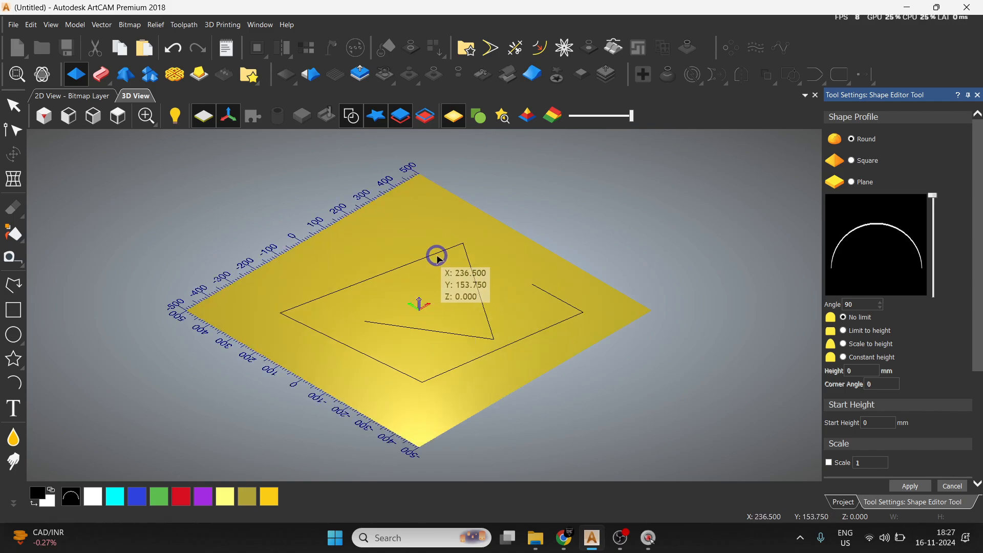
pyautogui.click(435, 254)
pyautogui.click(860, 144)
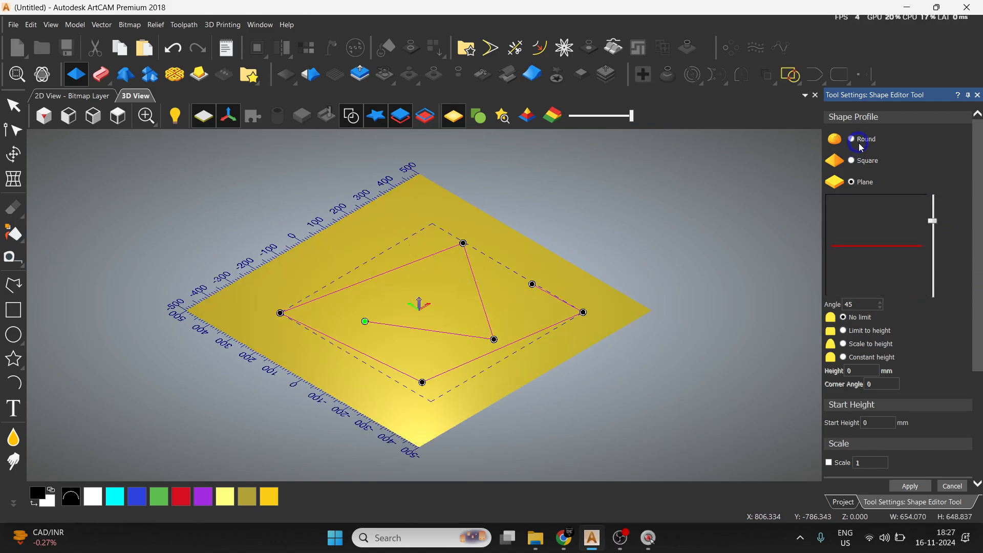
pyautogui.click(933, 221)
pyautogui.moveTo(932, 221); pyautogui.dragTo(932, 196)
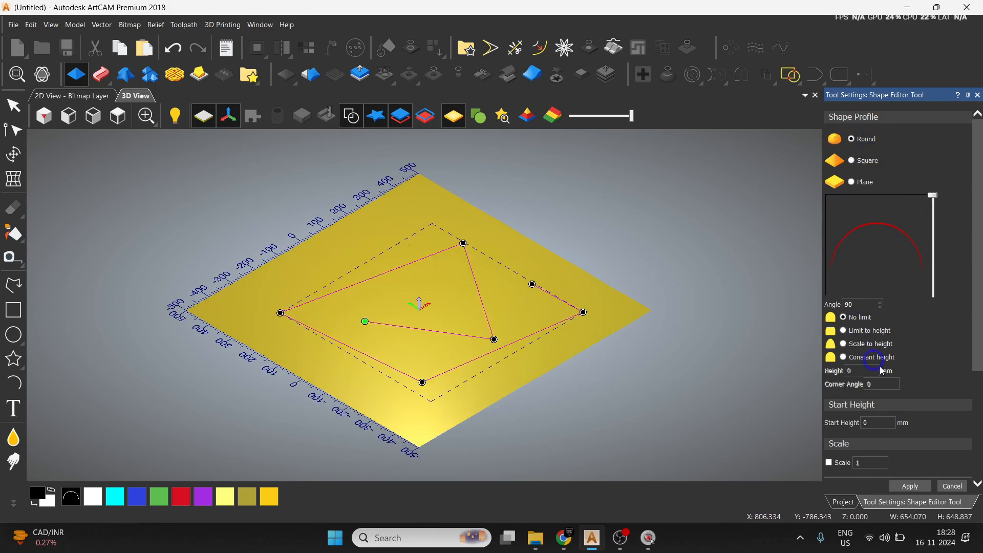
# Step: Set the polyline's shape to Scale to height with a height of 50 mm
pyautogui.click(879, 346)
pyautogui.click(861, 370)
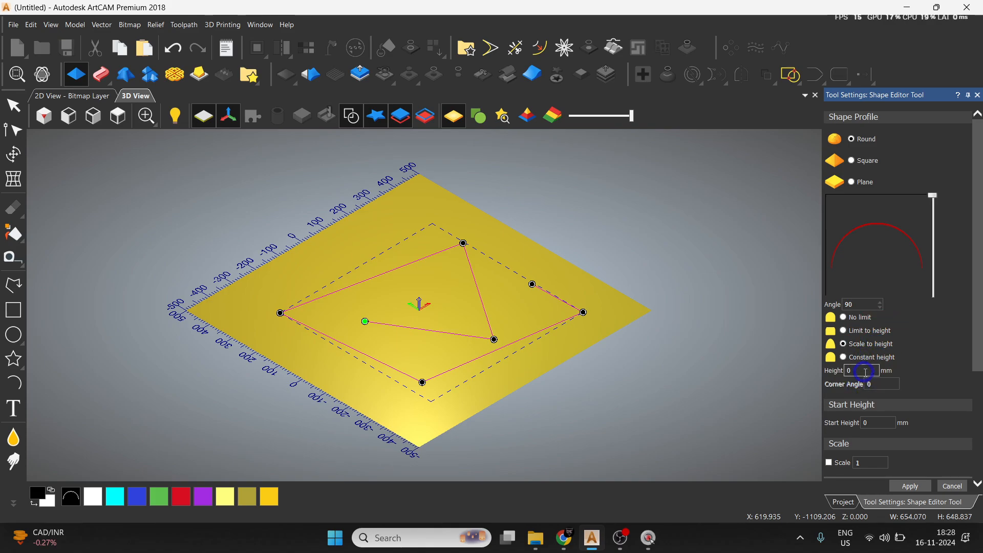
pyautogui.click(812, 364)
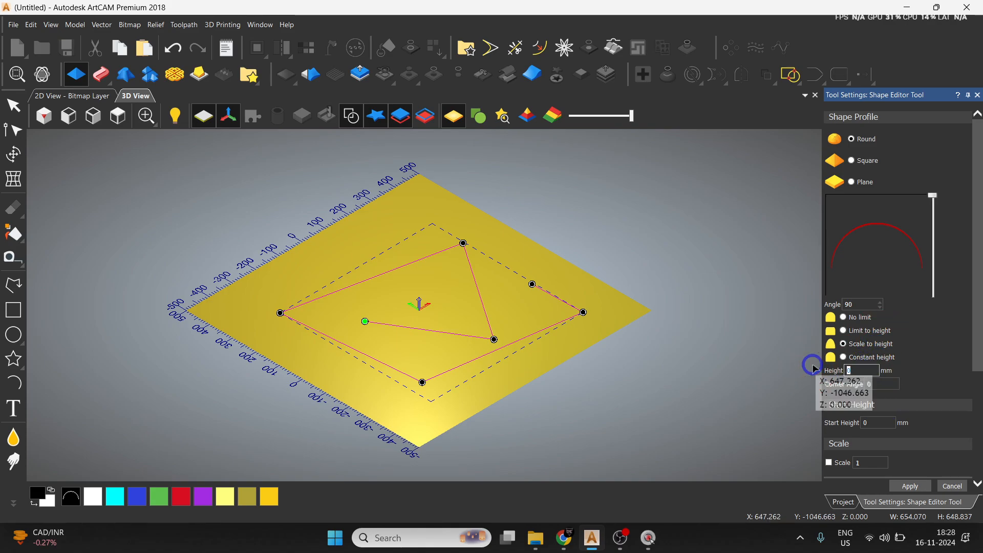
pyautogui.write('50')
pyautogui.press('BackSpace')
pyautogui.press('BackSpace')
pyautogui.write('50')
pyautogui.scroll(-3, 923, 453)
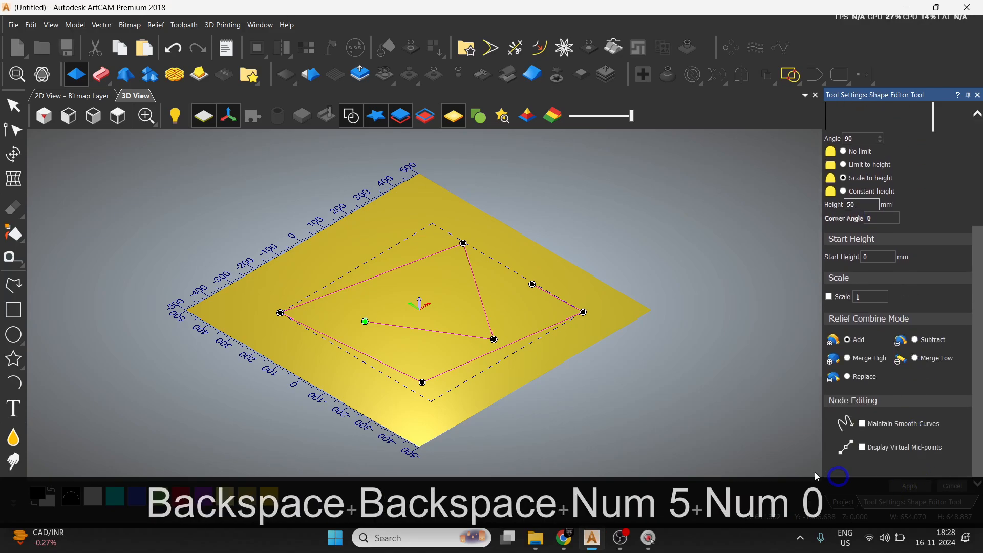
pyautogui.scroll(5, 419, 311)
pyautogui.press('space')
pyautogui.moveTo(511, 376); pyautogui.dragTo(364, 392)
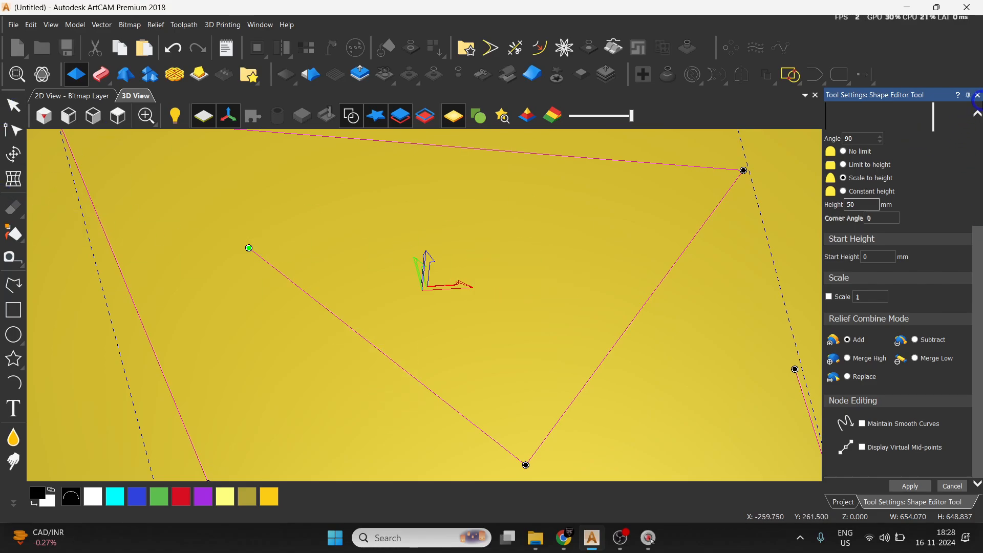
# Step: Close the open polyline with a straight segment between its end points and reopen it in the Shape Editor
pyautogui.click(977, 95)
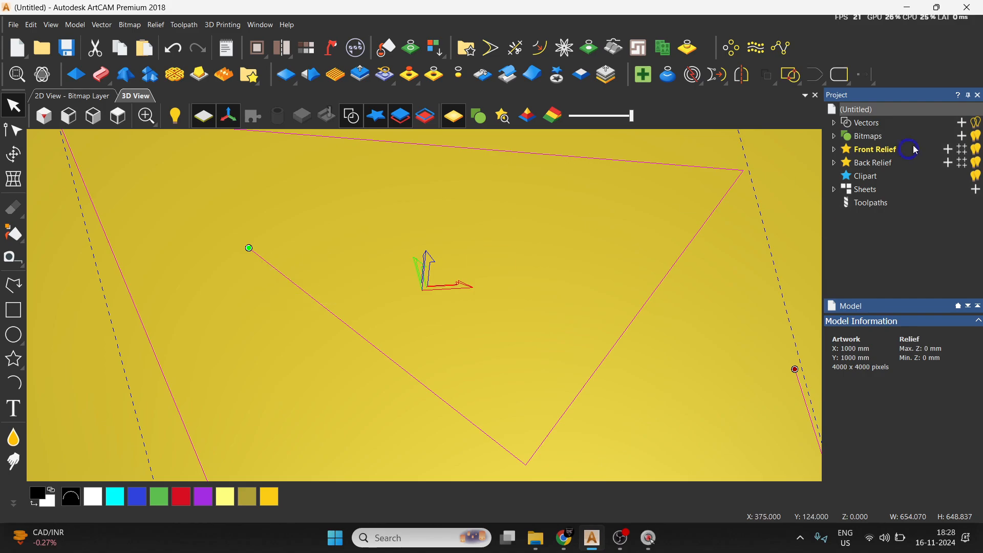
pyautogui.click(844, 80)
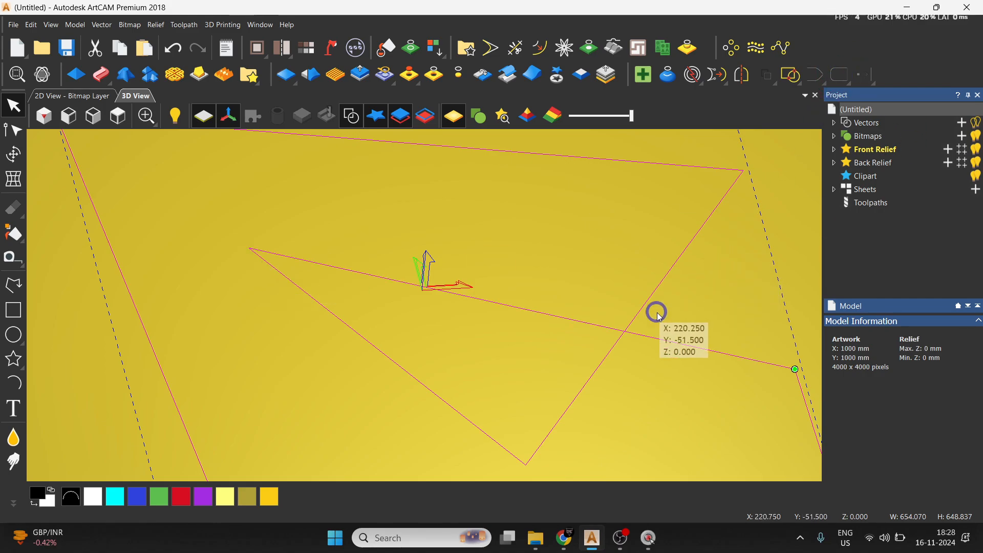
pyautogui.click(85, 76)
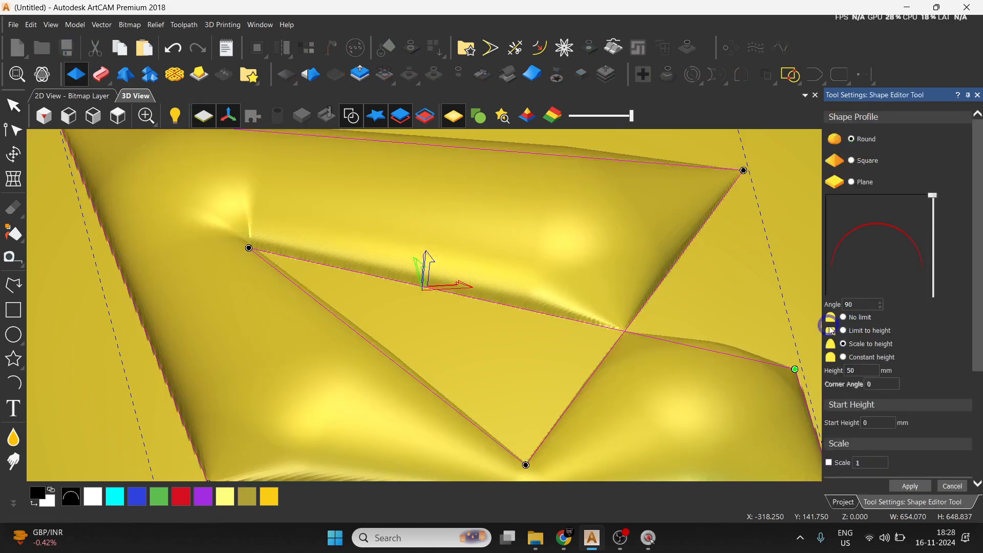
pyautogui.scroll(-2, 580, 323)
pyautogui.press('space')
pyautogui.moveTo(496, 385); pyautogui.dragTo(391, 363)
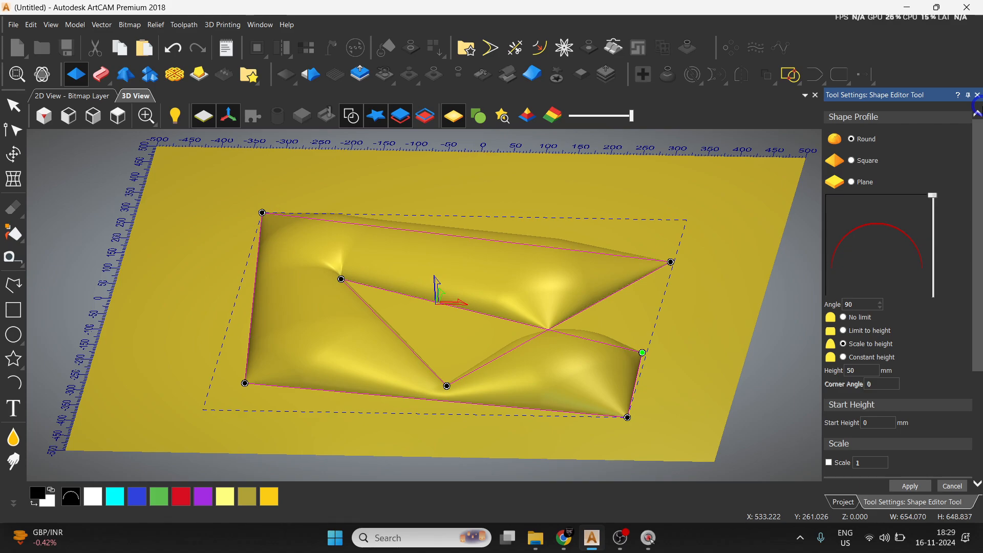
# Step: Leave the Shape Editor and delete the closed polyline
pyautogui.click(978, 96)
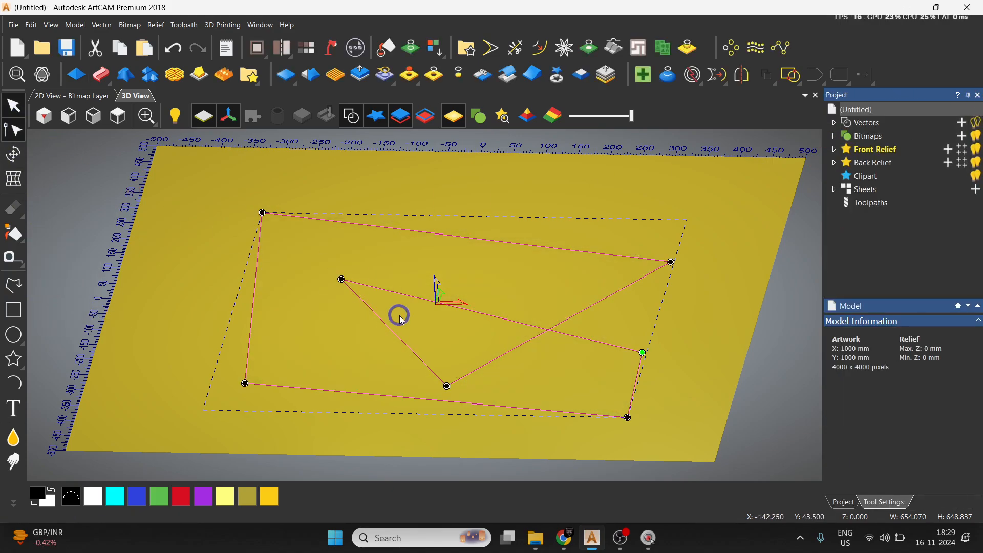
pyautogui.press('n')
pyautogui.click(120, 123)
pyautogui.moveTo(322, 210); pyautogui.dragTo(612, 458)
pyautogui.press('Delete')
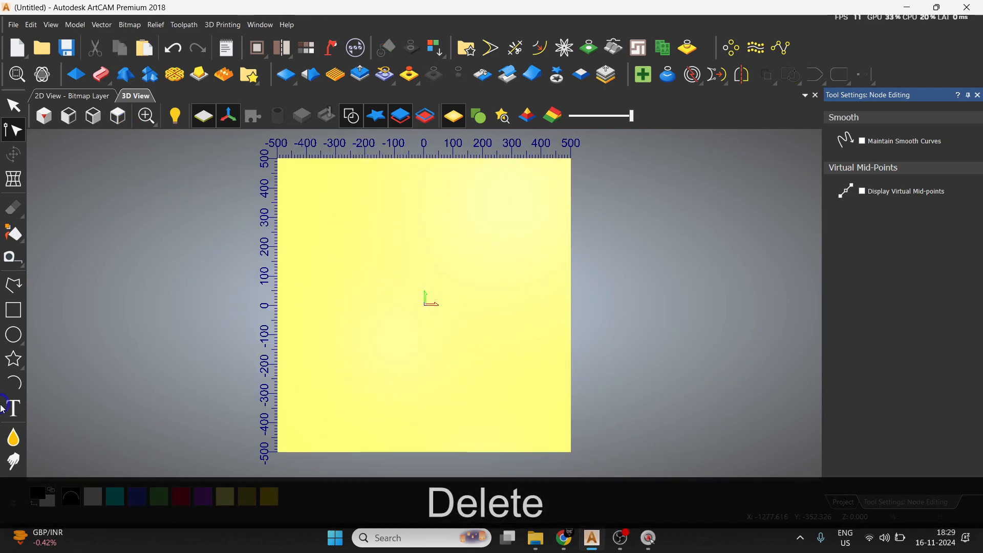
# Step: Draw a rectangle about 478 mm wide and 434 mm high in the upper-left part of the relief area
pyautogui.click(14, 309)
pyautogui.moveTo(420, 318); pyautogui.dragTo(473, 345)
pyautogui.click(925, 380)
# Step: Draw a circle about 384 mm in diameter and move it over the rectangle's lower-right corner
pyautogui.click(24, 341)
pyautogui.moveTo(443, 292); pyautogui.dragTo(487, 324)
pyautogui.click(924, 284)
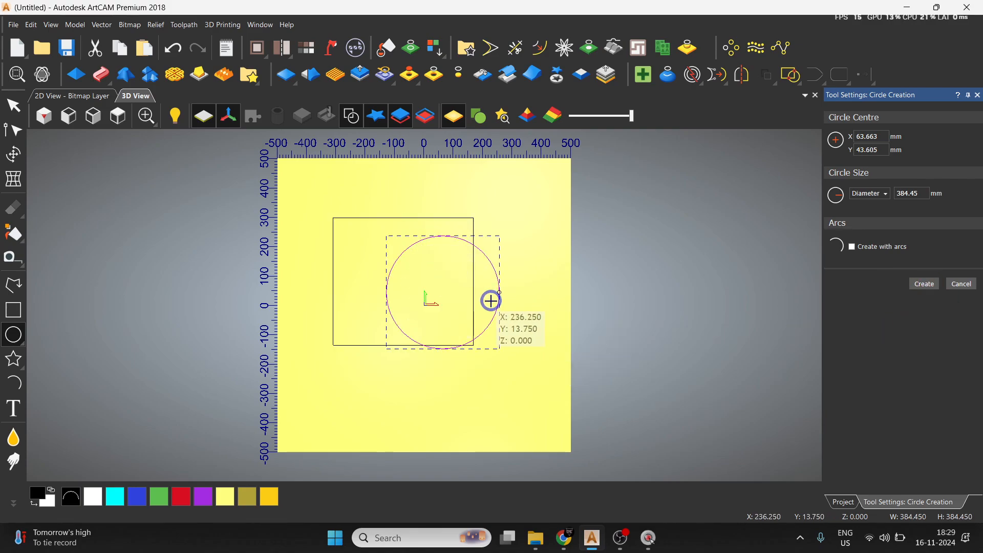
pyautogui.press('Escape')
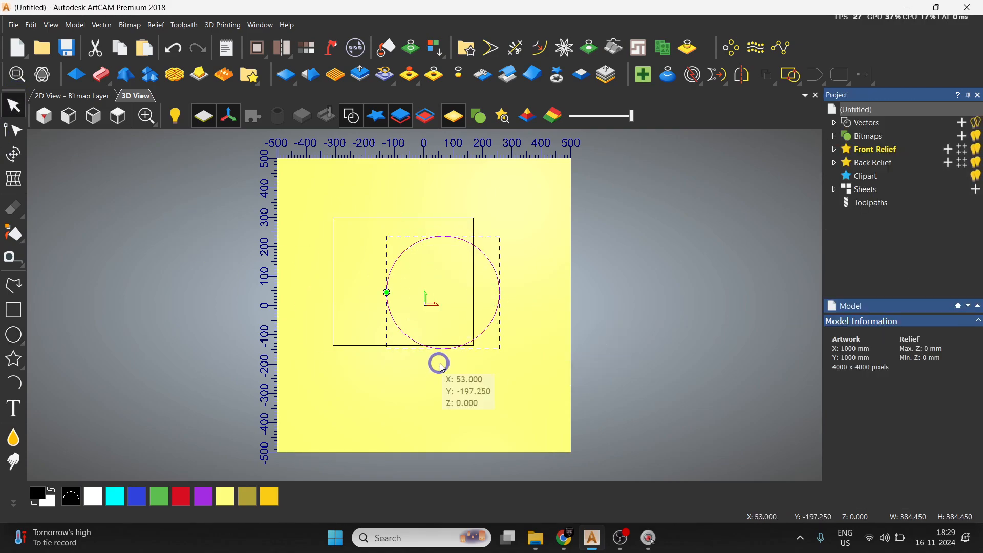
pyautogui.moveTo(492, 323); pyautogui.dragTo(513, 368)
pyautogui.click(533, 314)
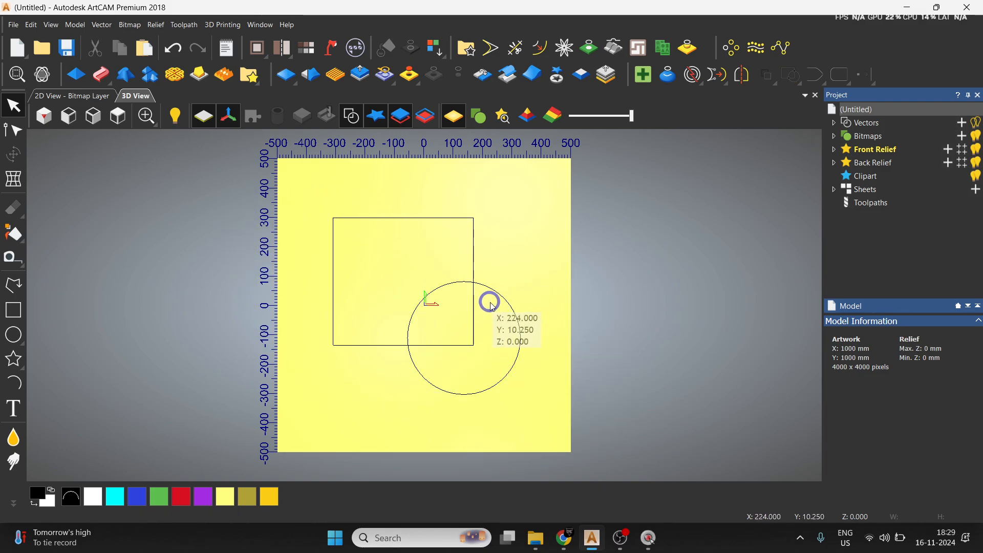
# Step: Open the rectangle in the Shape Editor with the Plane profile and set its angle to 0
pyautogui.click(61, 128)
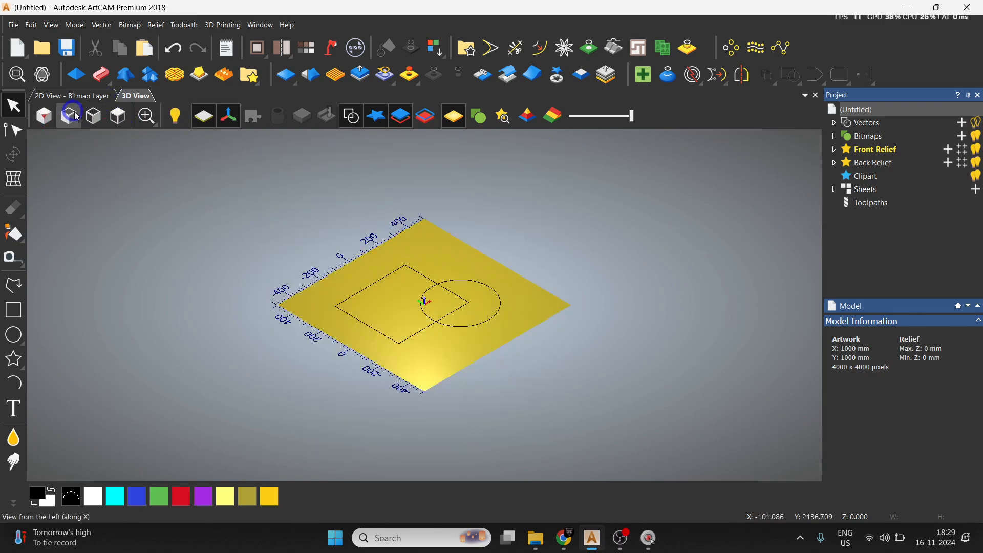
pyautogui.click(119, 123)
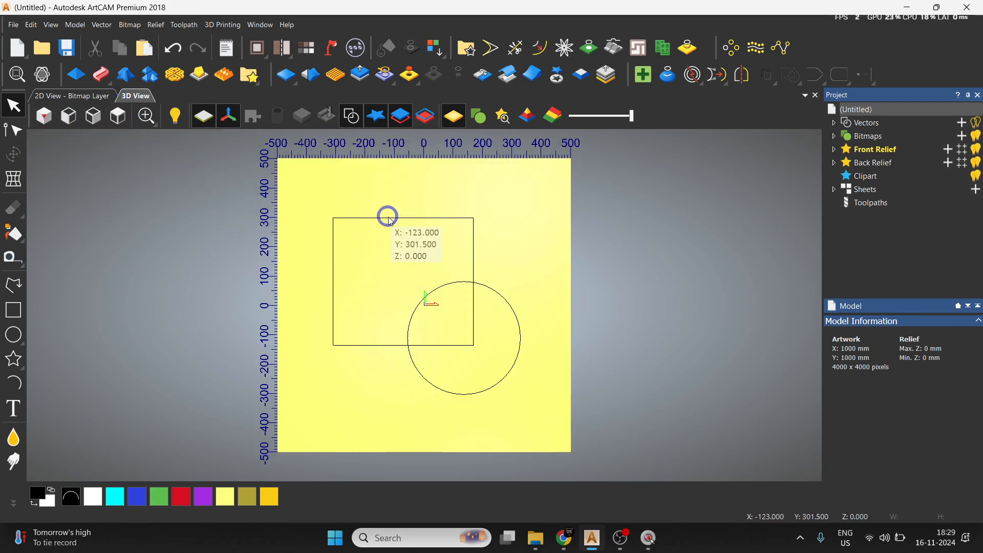
pyautogui.click(393, 250)
pyautogui.doubleClick(393, 250)
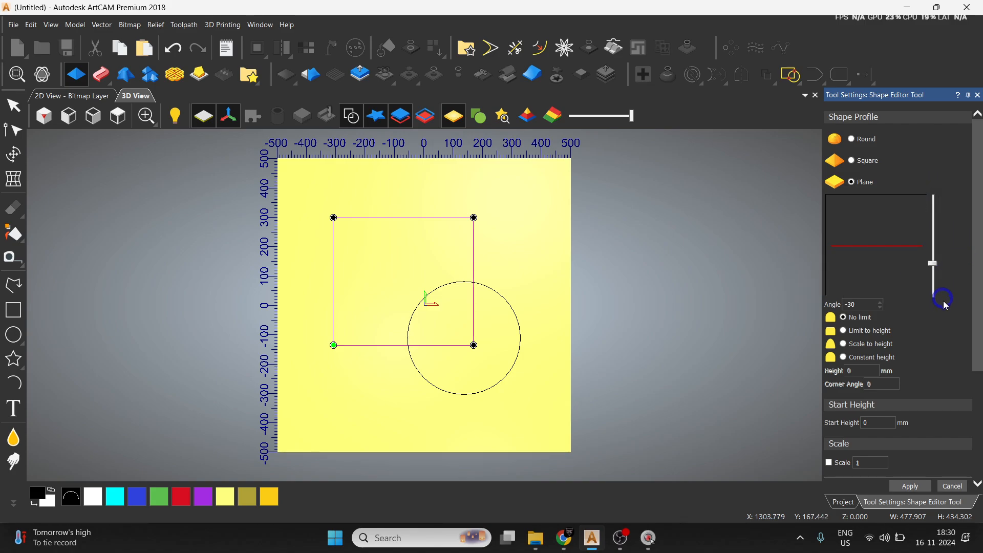
pyautogui.moveTo(943, 201); pyautogui.dragTo(945, 171)
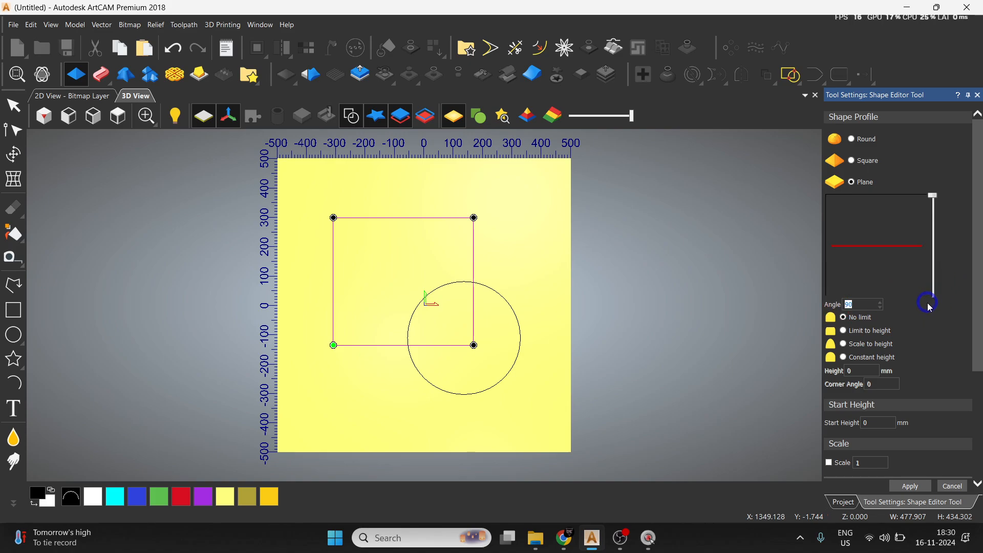
pyautogui.press('0')
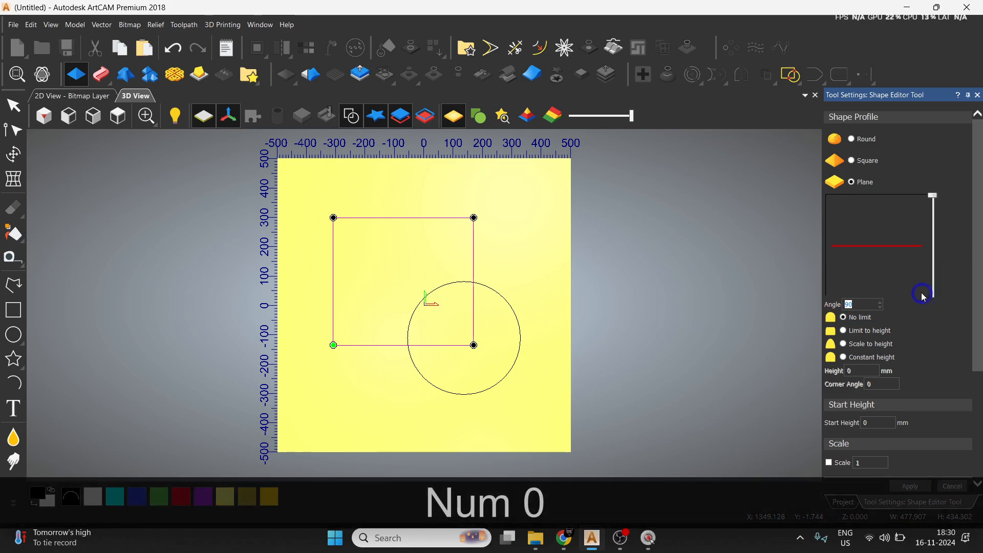
pyautogui.press('BackSpace')
pyautogui.press('BackSpace')
pyautogui.press('BackSpace')
pyautogui.write('0')
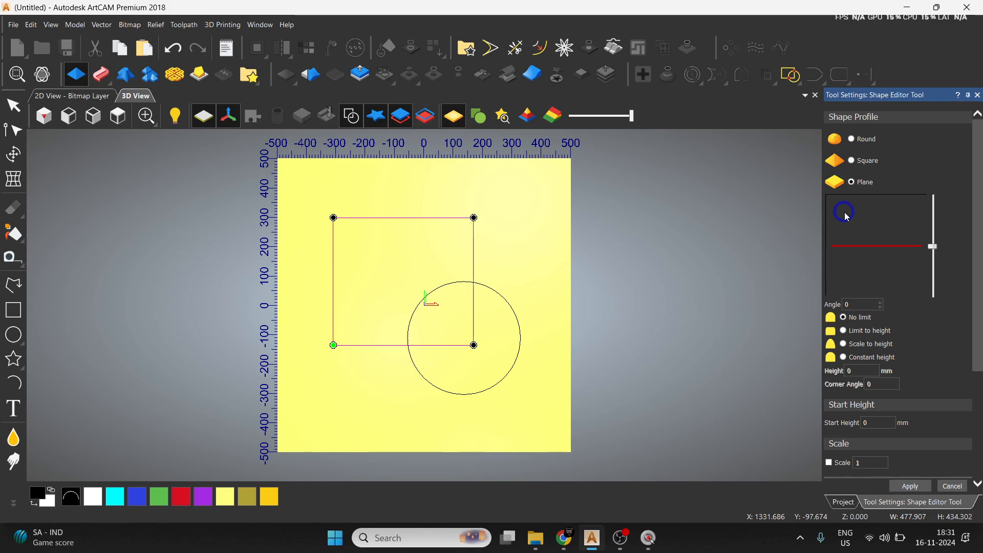
# Step: Set the rectangle's height option to Limit to height
pyautogui.scroll(3, 466, 258)
pyautogui.press('space')
pyautogui.moveTo(504, 362); pyautogui.dragTo(528, 237)
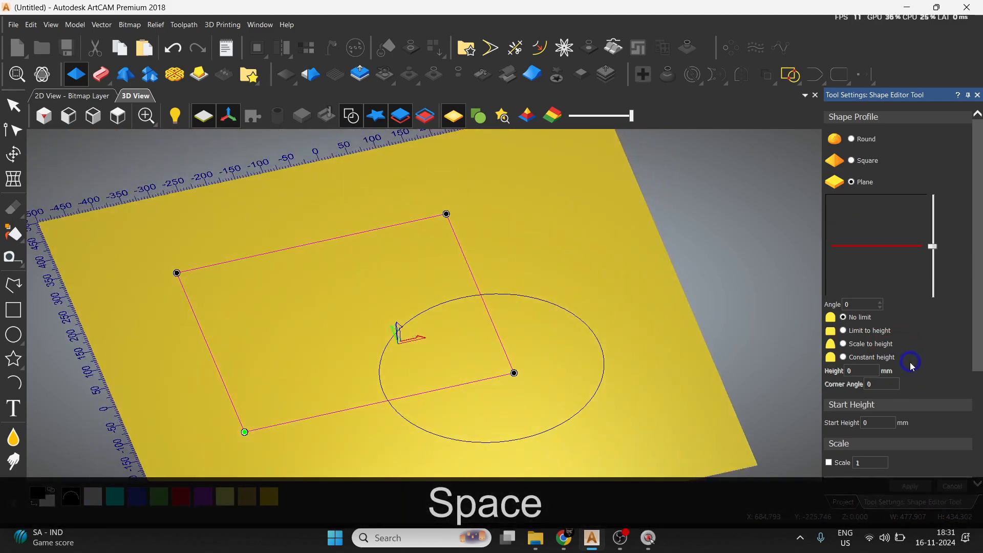
pyautogui.click(881, 348)
pyautogui.click(869, 371)
pyautogui.click(867, 353)
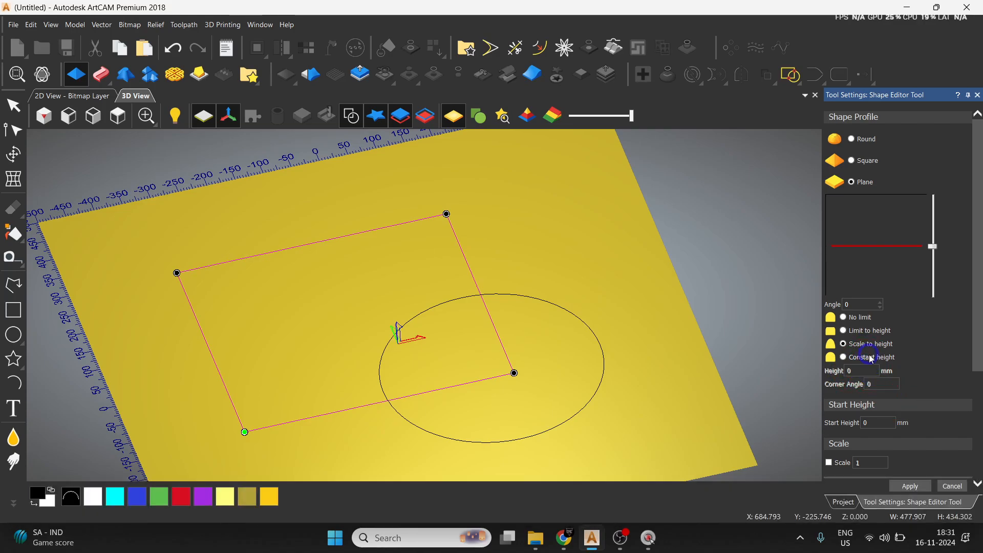
pyautogui.click(865, 371)
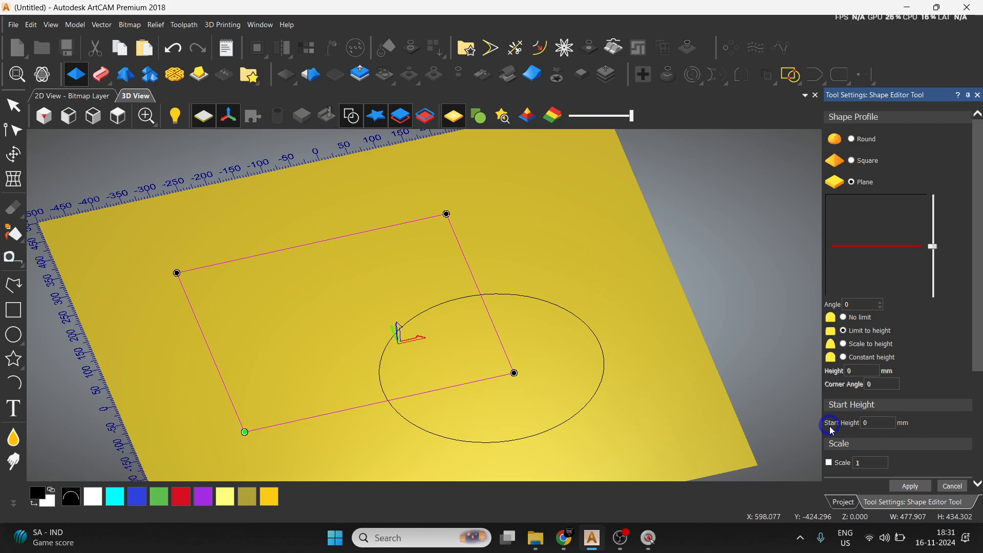
# Step: Set the rectangle's start height to 10 mm
pyautogui.press('BackSpace')
pyautogui.write('10')
pyautogui.scroll(1, 299, 393)
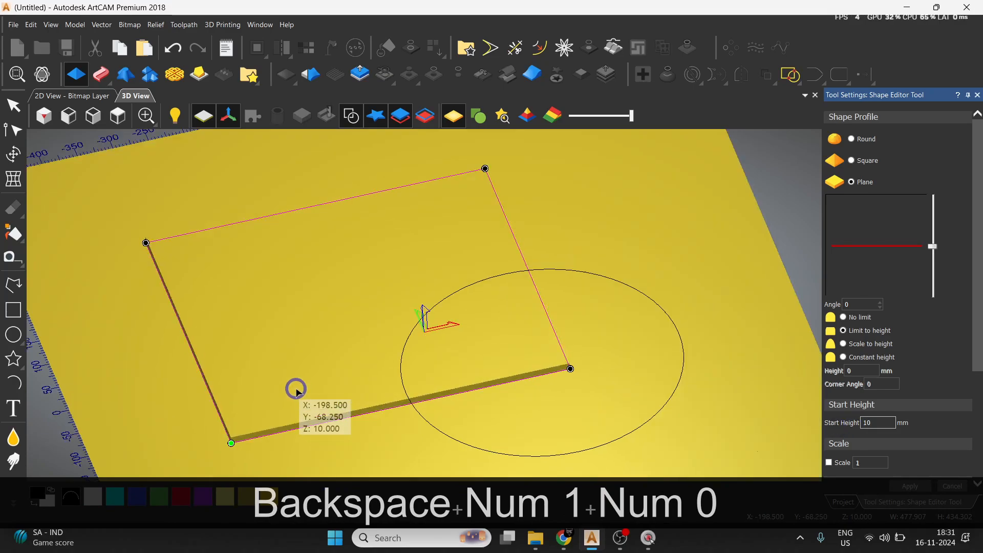
pyautogui.scroll(1, 299, 391)
pyautogui.press('space')
pyautogui.moveTo(346, 421); pyautogui.dragTo(318, 404)
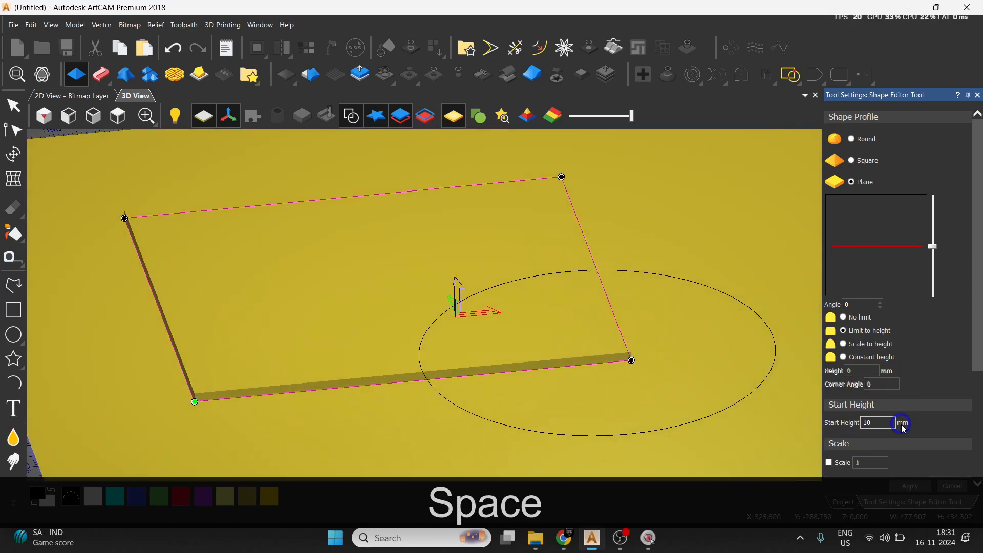
# Step: Raise the rectangle's start height to 100 mm
pyautogui.write('0')
pyautogui.press('space')
pyautogui.moveTo(320, 356); pyautogui.dragTo(518, 395)
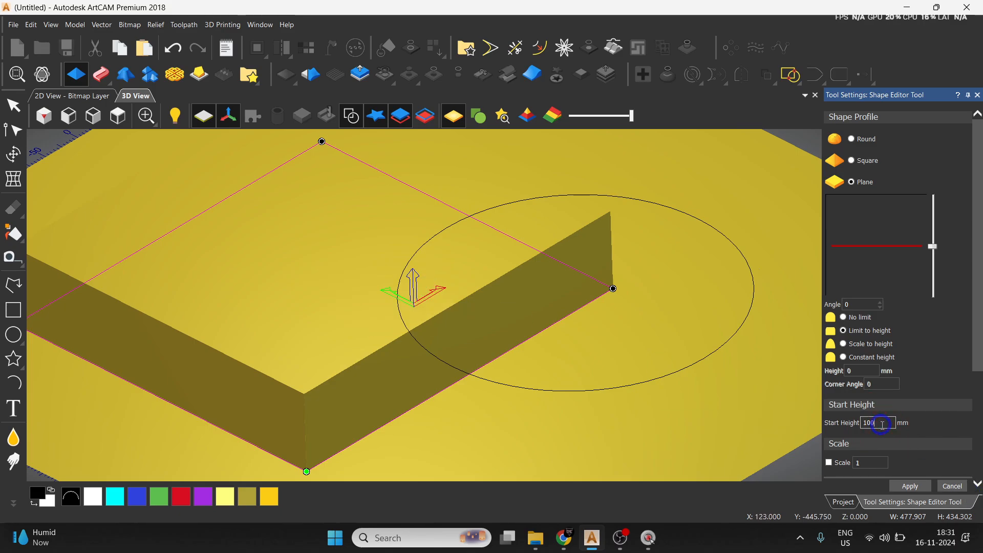
# Step: Change the rectangle's start height to 90 mm
pyautogui.press('BackSpace')
pyautogui.press('BackSpace')
pyautogui.press('BackSpace')
pyautogui.write('90')
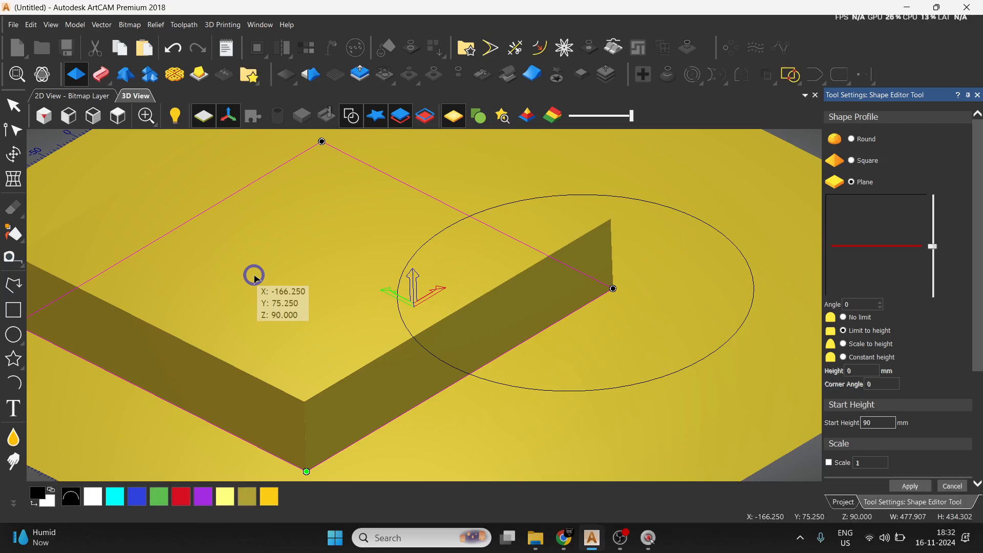
# Step: Apply the rectangle's plane shape with its 90 mm start height to the relief
pyautogui.scroll(-3, 924, 408)
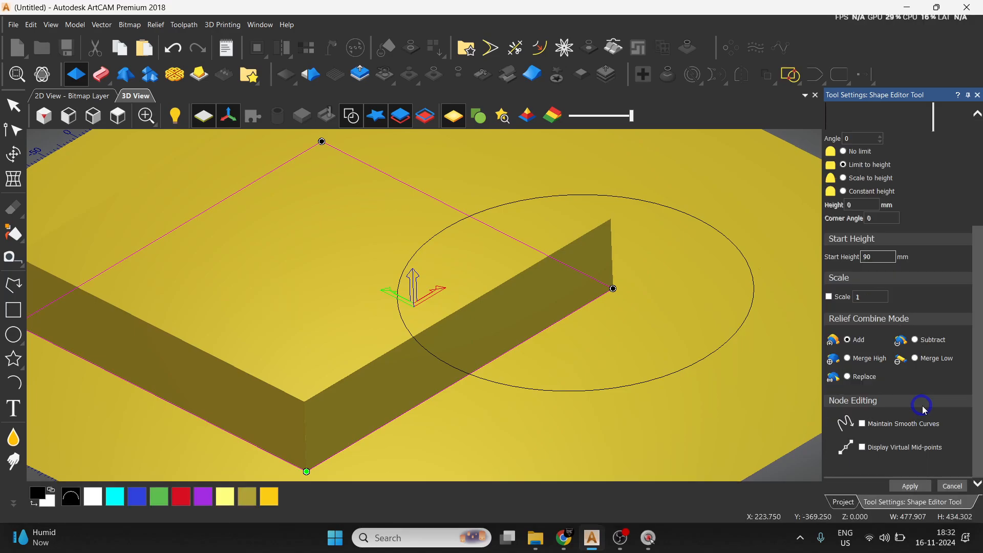
pyautogui.click(911, 487)
pyautogui.press('space')
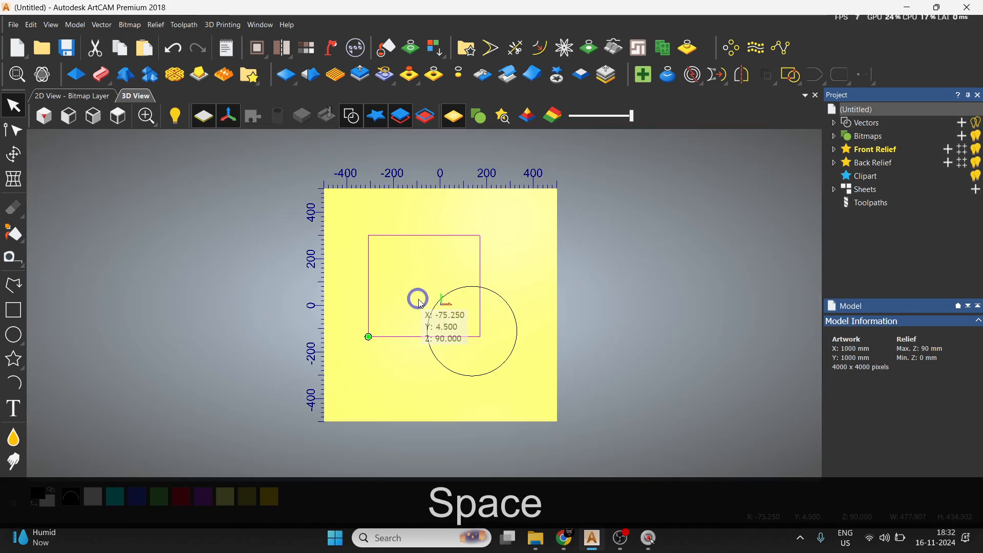
pyautogui.scroll(2, 416, 303)
pyautogui.press('space')
pyautogui.moveTo(409, 413); pyautogui.dragTo(410, 302, button='middle')
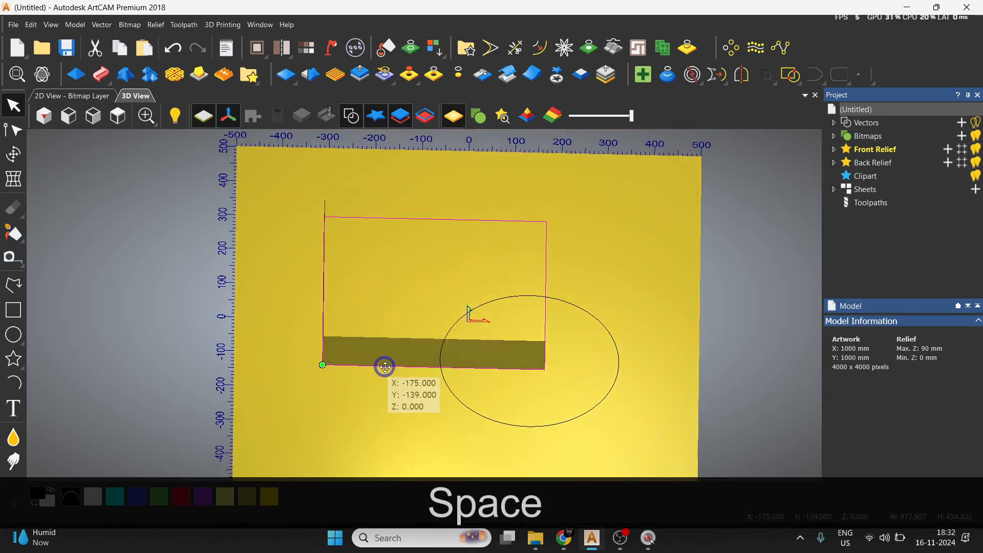
pyautogui.scroll(2, 385, 366)
pyautogui.press('space')
pyautogui.moveTo(390, 408); pyautogui.dragTo(404, 358, button='middle')
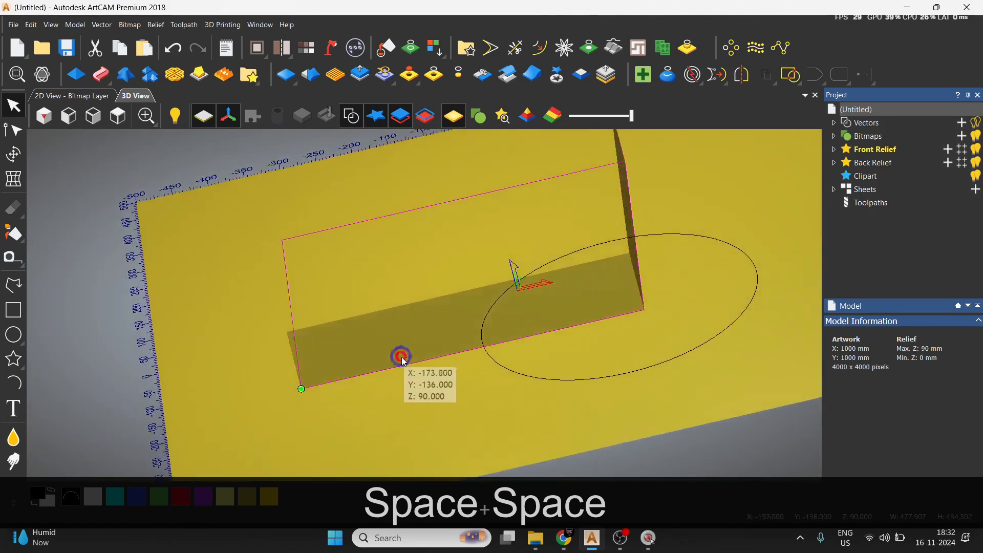
# Step: Open the circle in the Shape Editor and set its start height to 50 mm
pyautogui.click(128, 124)
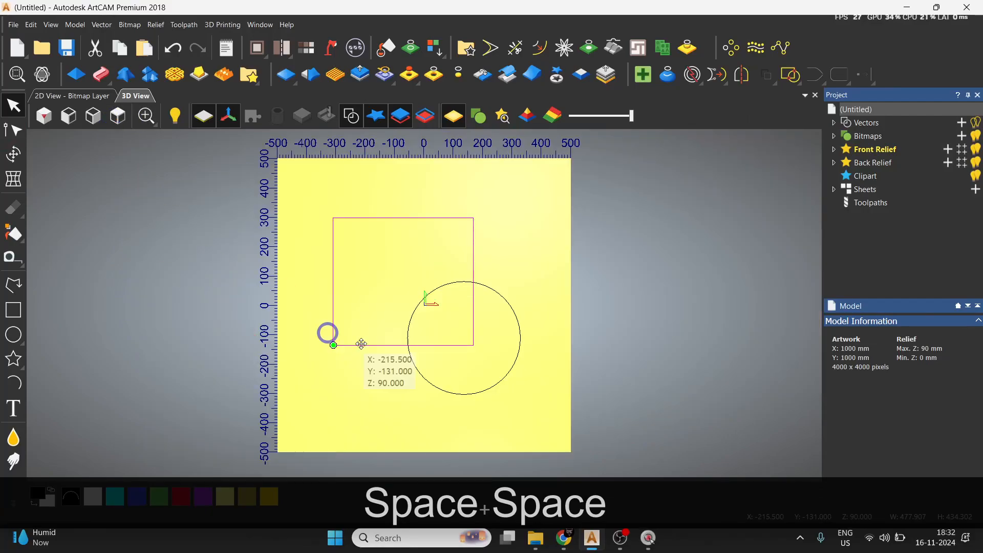
pyautogui.click(504, 394)
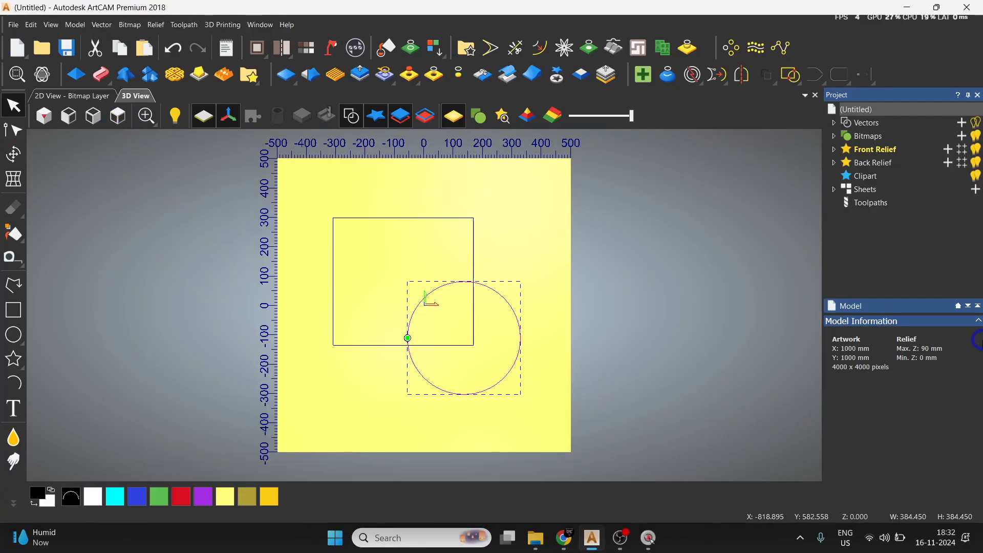
pyautogui.press('F12')
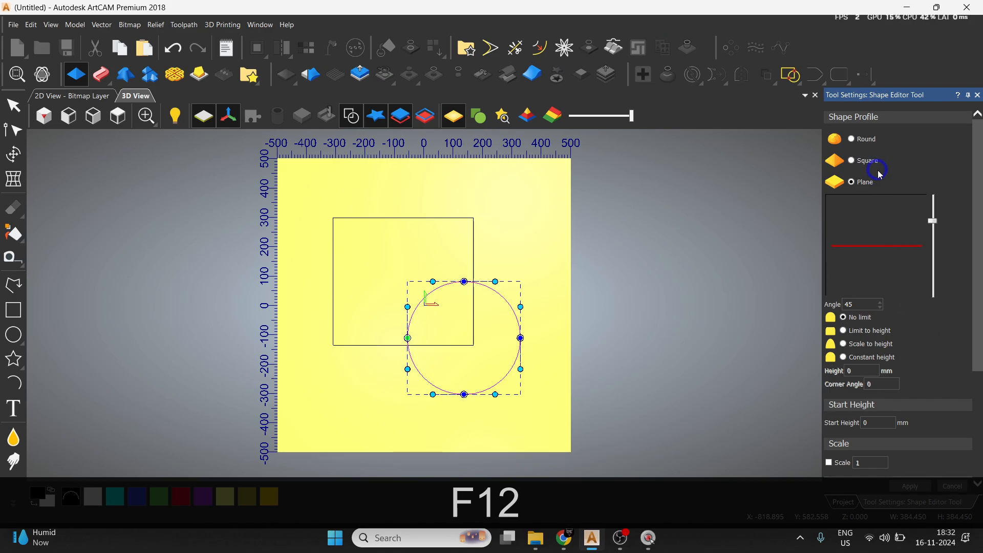
pyautogui.scroll(-3, 942, 390)
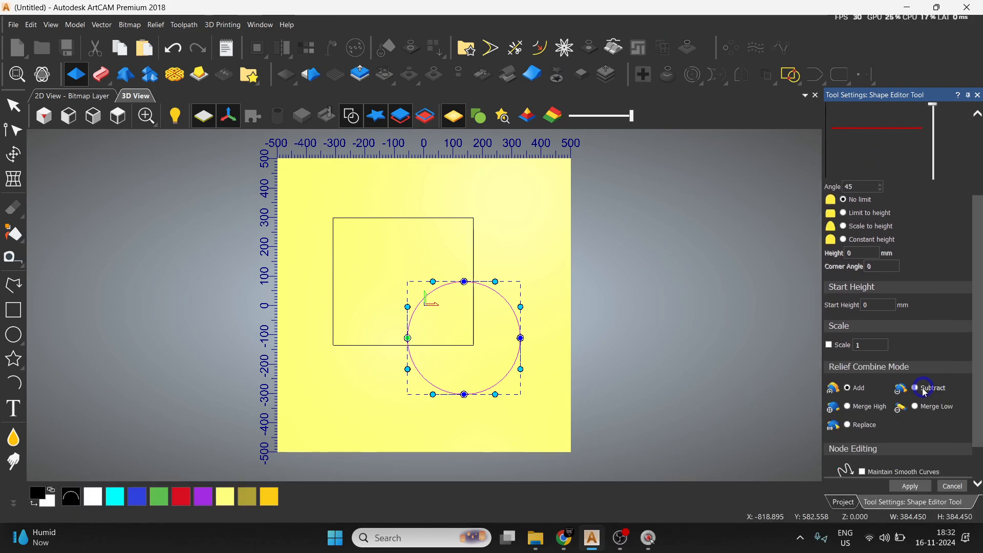
pyautogui.write('50')
# Step: Examine how the circle's relief combines with the overlapping rectangle block in Add mode, from above and at oblique angles
pyautogui.scroll(3, 507, 358)
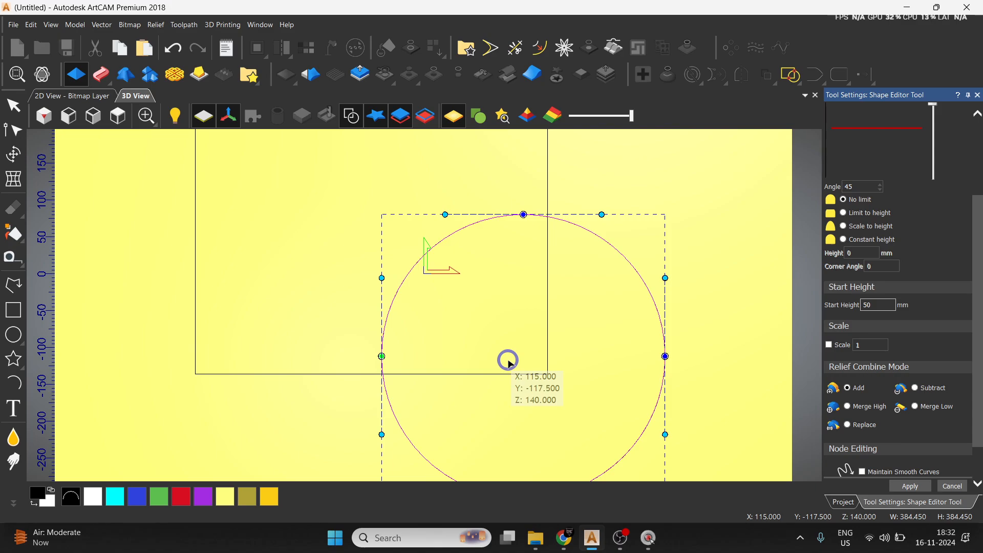
pyautogui.scroll(-2, 454, 376)
pyautogui.scroll(-1, 430, 395)
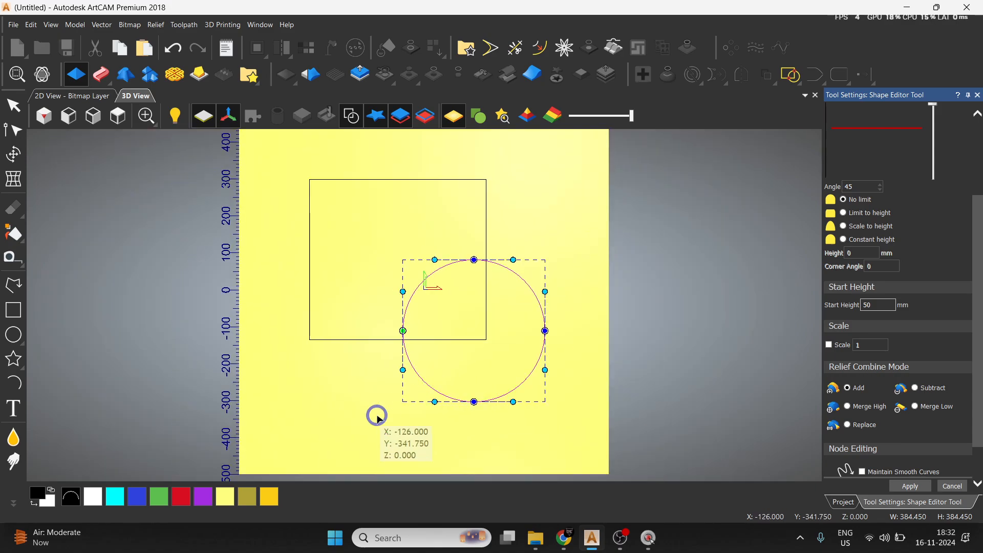
pyautogui.scroll(2, 401, 416)
pyautogui.press('space')
pyautogui.moveTo(401, 416); pyautogui.dragTo(434, 259)
pyautogui.scroll(1, 417, 341)
pyautogui.scroll(1, 417, 341)
pyautogui.press('space')
pyautogui.moveTo(340, 404); pyautogui.dragTo(374, 399)
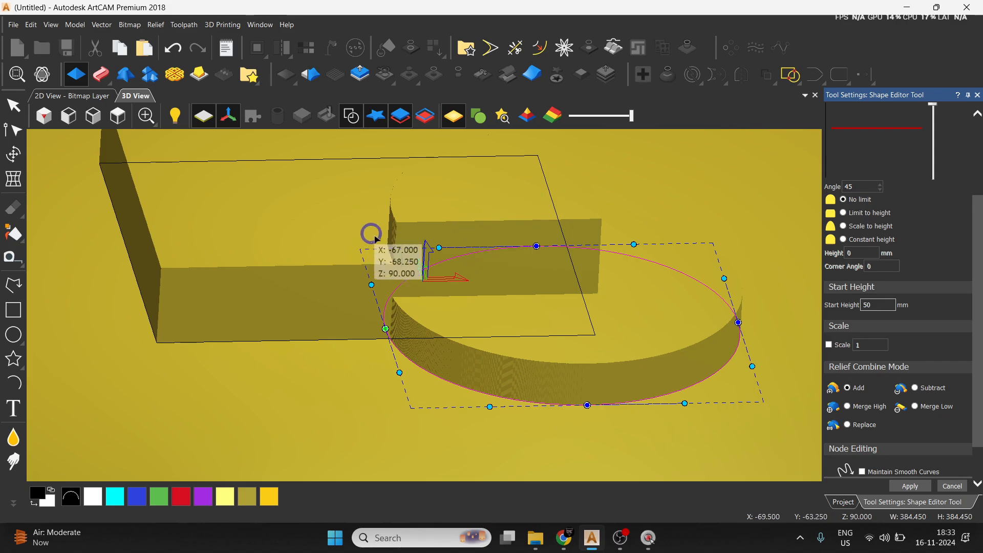
pyautogui.scroll(-2, 902, 341)
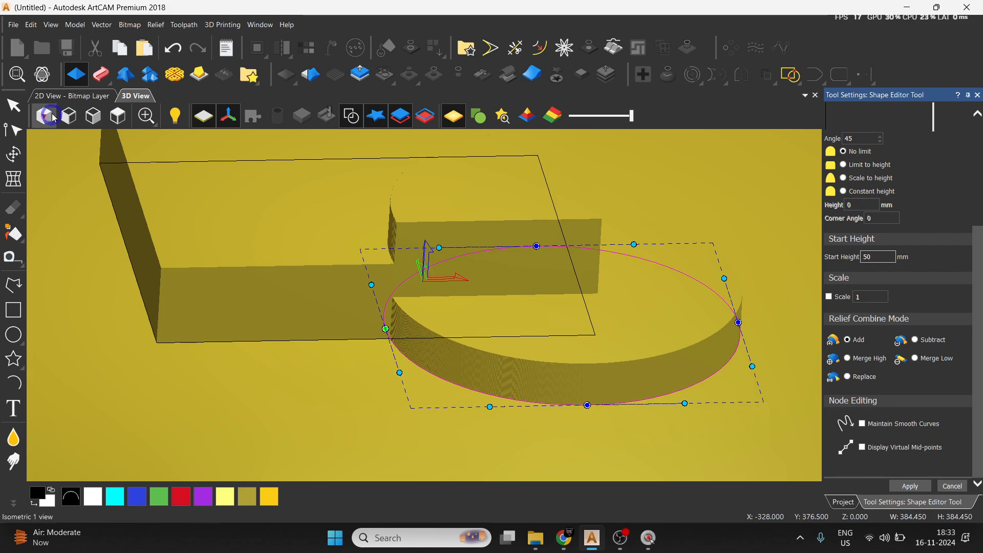
pyautogui.click(118, 116)
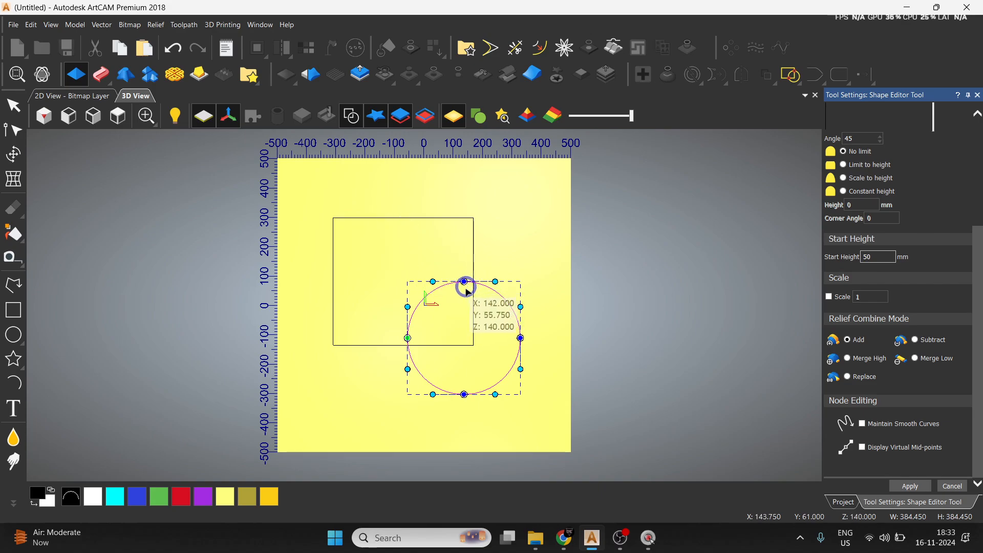
pyautogui.scroll(4, 457, 323)
pyautogui.press('space')
pyautogui.moveTo(426, 386); pyautogui.dragTo(514, 312)
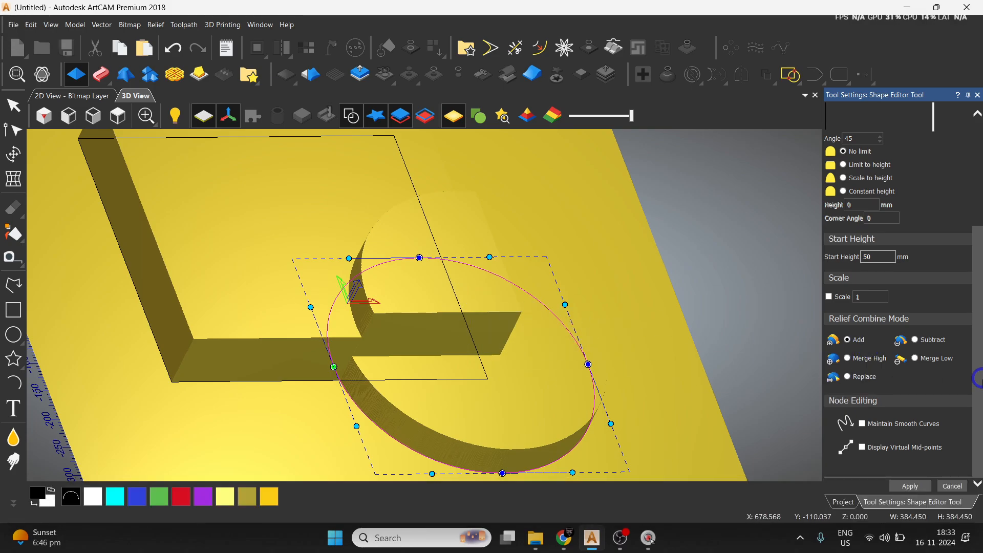
# Step: Set the circle's relief combine mode to Subtract
pyautogui.click(915, 340)
pyautogui.press('space')
pyautogui.moveTo(497, 384); pyautogui.dragTo(332, 380)
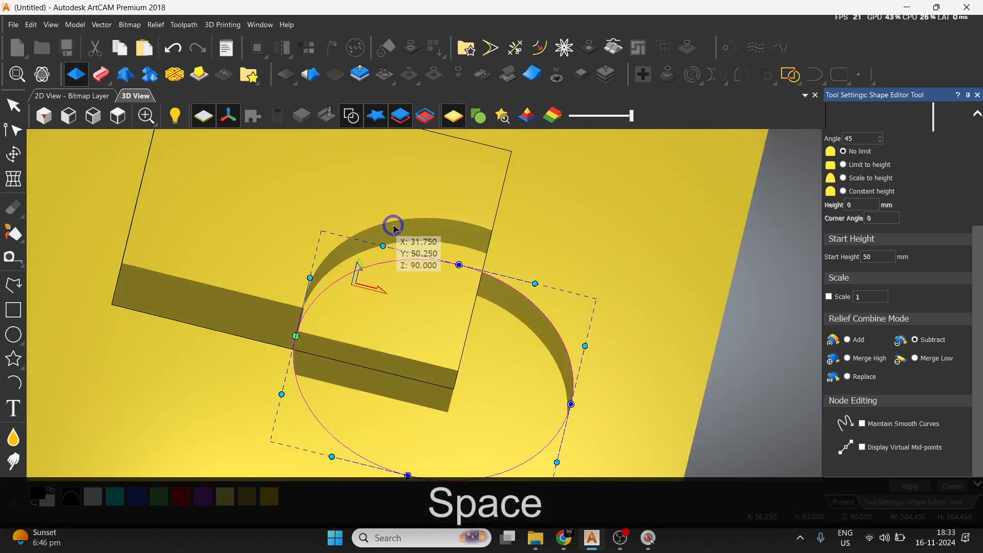
pyautogui.moveTo(461, 401); pyautogui.dragTo(483, 318)
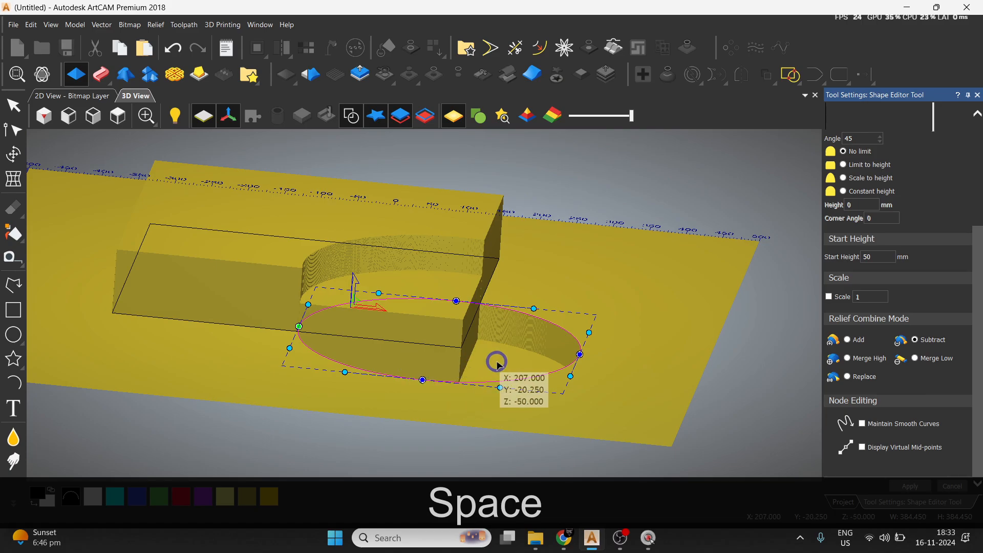
pyautogui.press('space')
pyautogui.moveTo(394, 312); pyautogui.dragTo(404, 366)
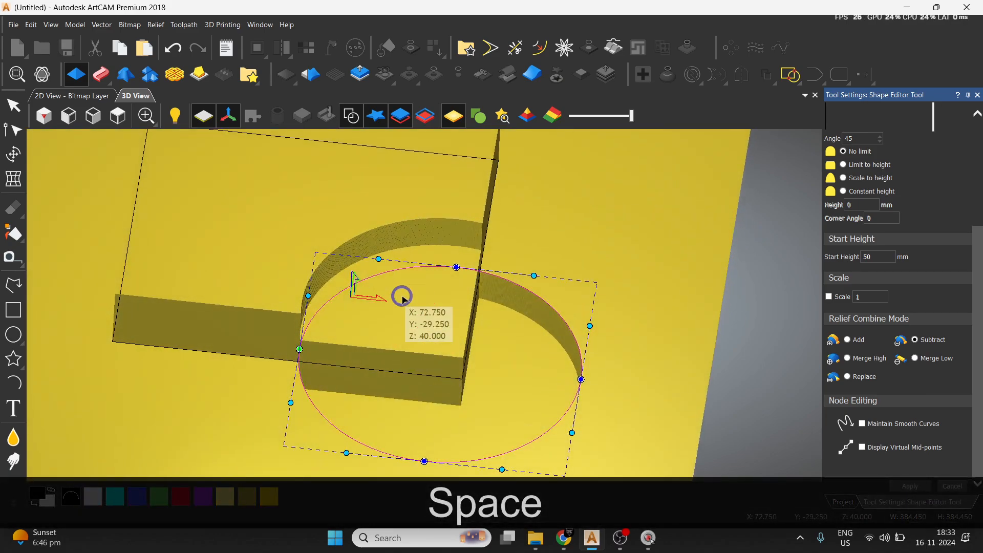
pyautogui.moveTo(398, 298); pyautogui.dragTo(429, 345)
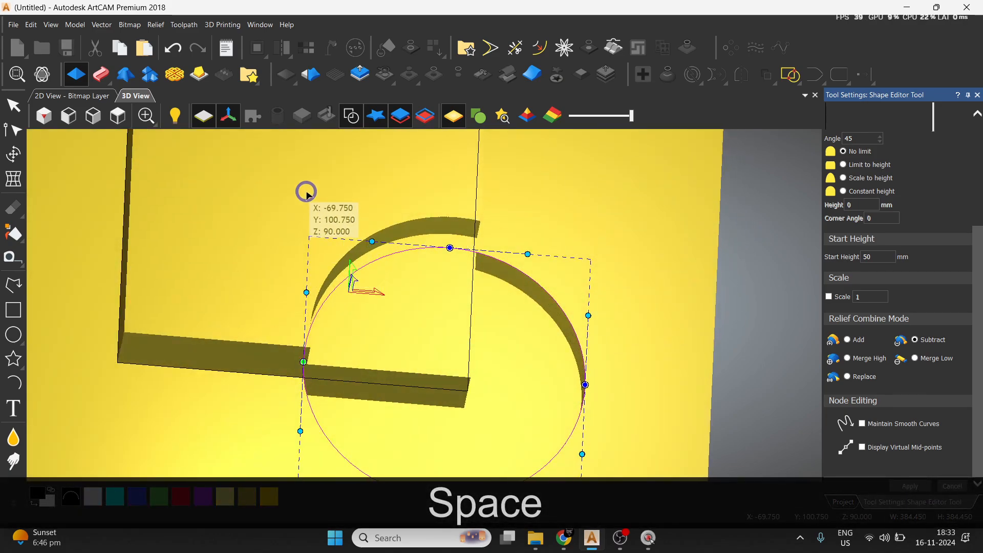
# Step: Switch the circle's relief combine mode to Merge High
pyautogui.click(850, 358)
pyautogui.press('space')
pyautogui.moveTo(397, 389); pyautogui.dragTo(330, 279)
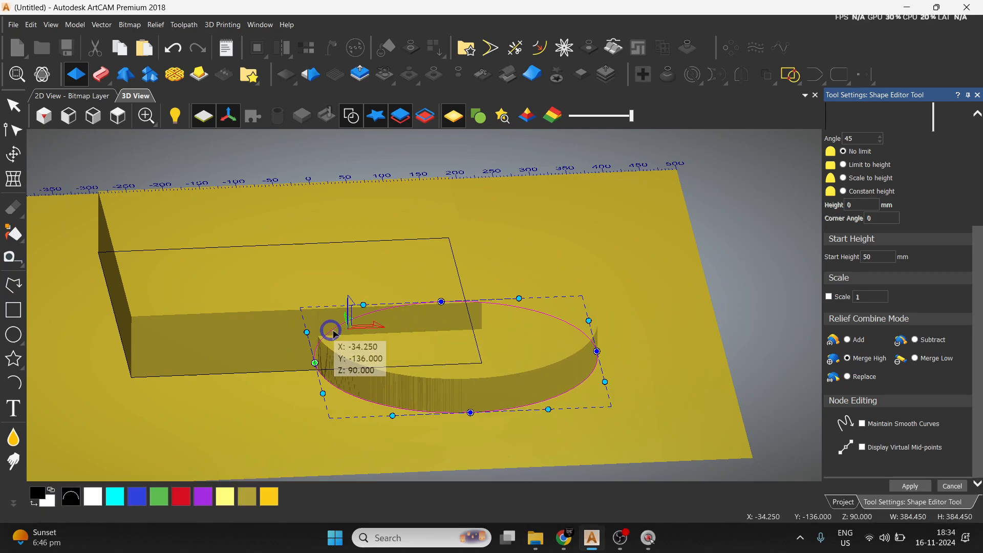
pyautogui.press('space')
pyautogui.moveTo(440, 353); pyautogui.dragTo(467, 430)
pyautogui.scroll(2, 432, 358)
pyautogui.press('space')
pyautogui.moveTo(431, 359); pyautogui.dragTo(978, 402)
# Step: Change the circle's relief combine mode to Merge Low
pyautogui.click(916, 359)
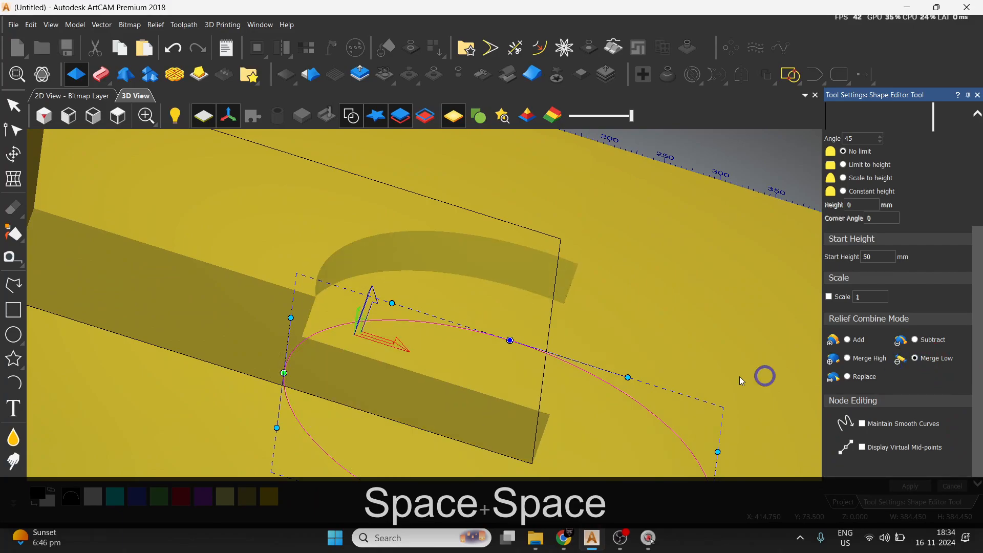
pyautogui.scroll(-2, 486, 369)
pyautogui.press('space')
pyautogui.moveTo(302, 394); pyautogui.dragTo(584, 351)
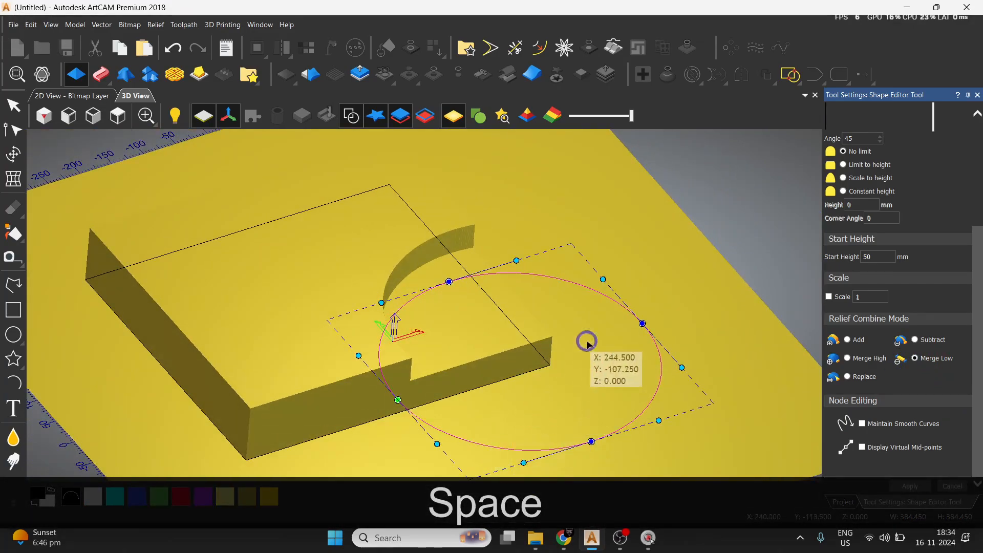
# Step: Examine the overlap between the circle and the rectangle block in Merge Low mode from several angles and from above
pyautogui.moveTo(621, 322); pyautogui.dragTo(577, 287)
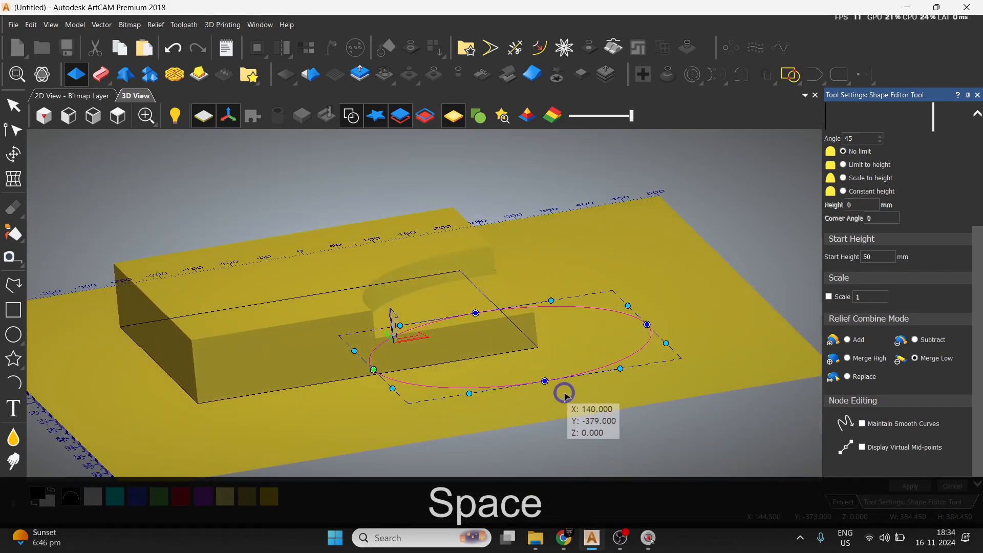
pyautogui.moveTo(597, 377); pyautogui.dragTo(572, 383)
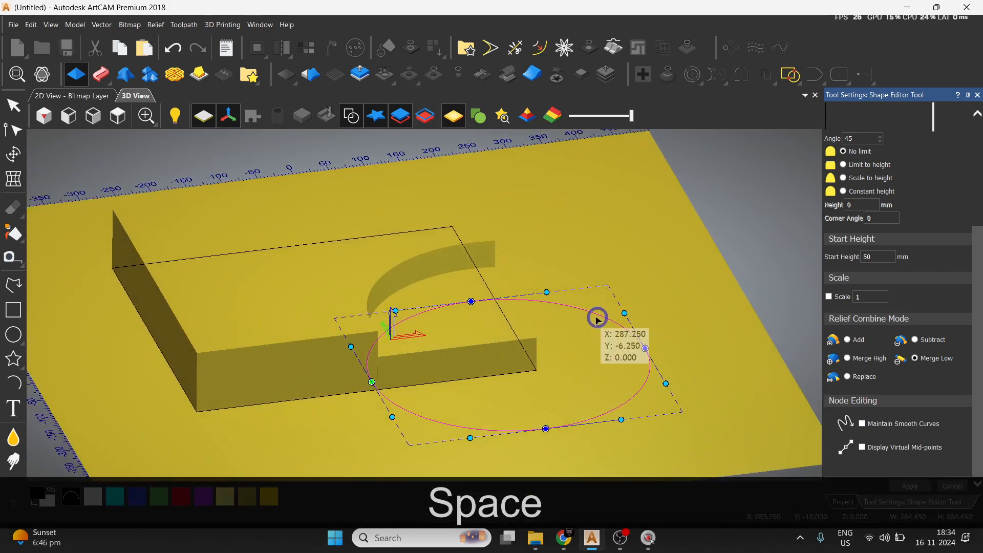
pyautogui.moveTo(393, 266); pyautogui.dragTo(404, 428)
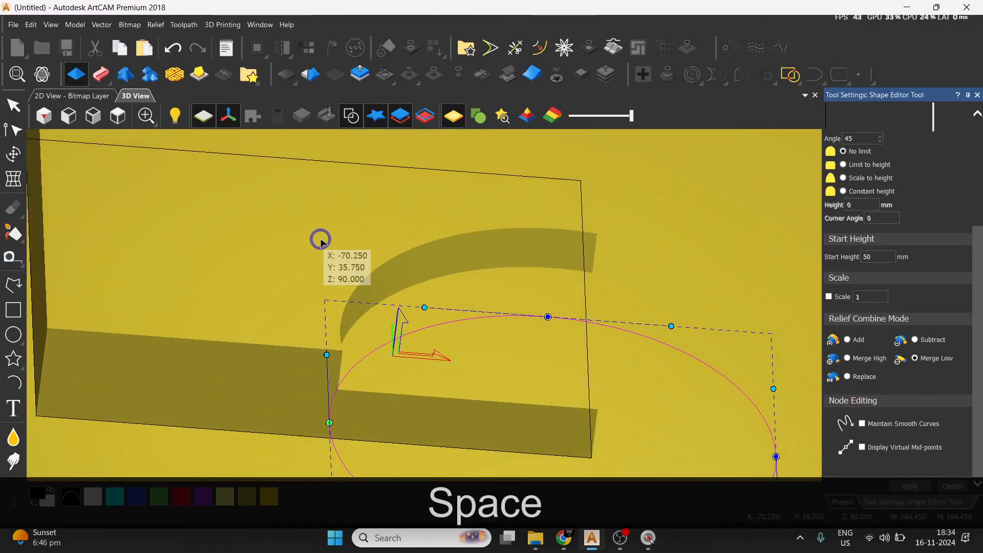
pyautogui.press('space')
pyautogui.moveTo(513, 359); pyautogui.dragTo(493, 380)
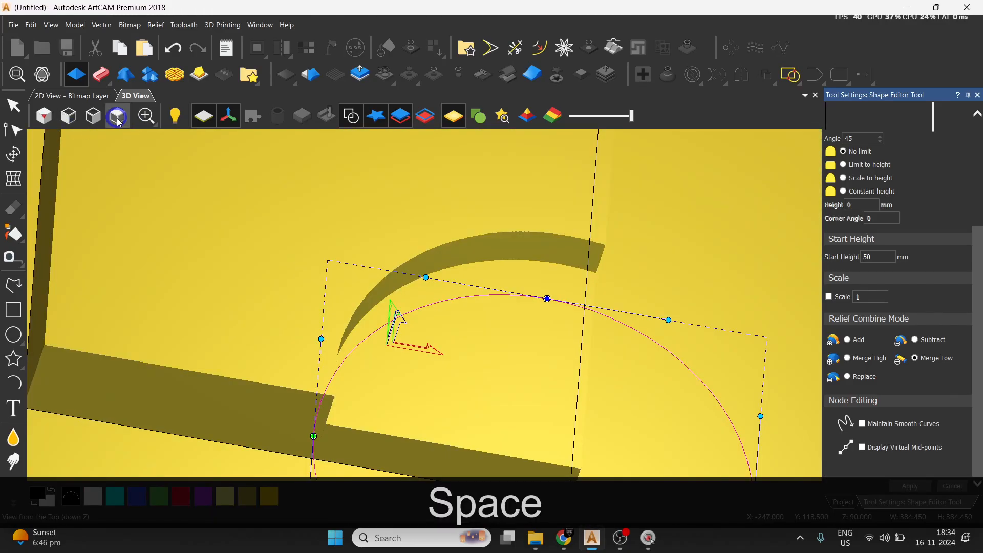
pyautogui.click(118, 120)
pyautogui.scroll(3, 465, 359)
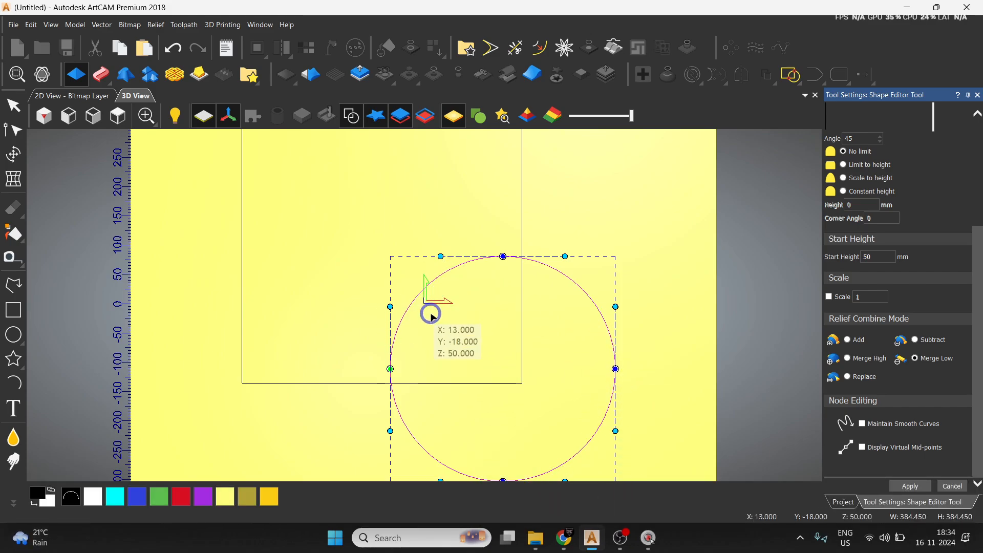
pyautogui.press('space')
pyautogui.moveTo(439, 408)
pyautogui.mouseDown()
pyautogui.moveTo(432, 290)
pyautogui.moveTo(441, 278)
pyautogui.moveTo(430, 352)
pyautogui.moveTo(447, 402)
pyautogui.mouseUp()
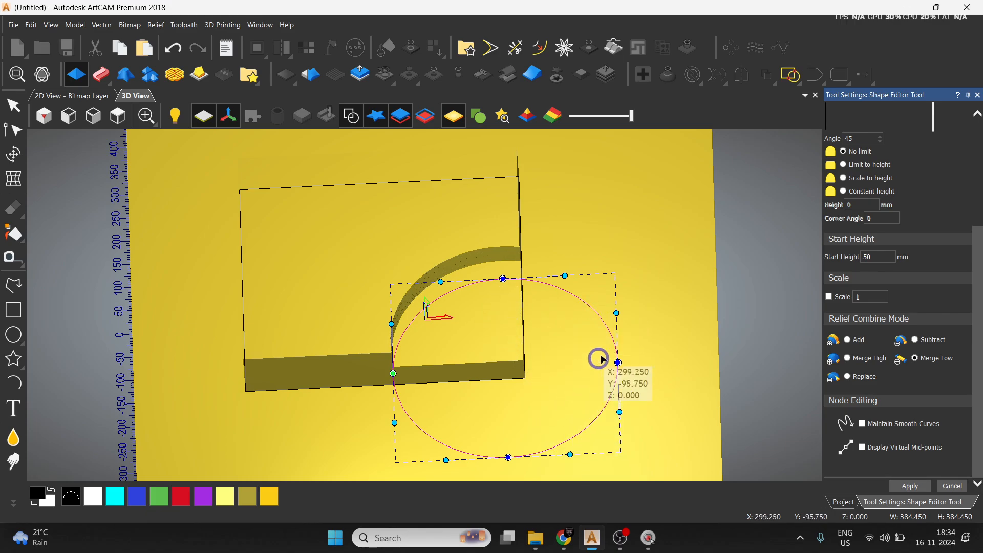
# Step: Set the circle's relief combine mode to Replace
pyautogui.click(850, 378)
pyautogui.scroll(3, 409, 425)
pyautogui.press('space')
pyautogui.moveTo(403, 440); pyautogui.dragTo(314, 408)
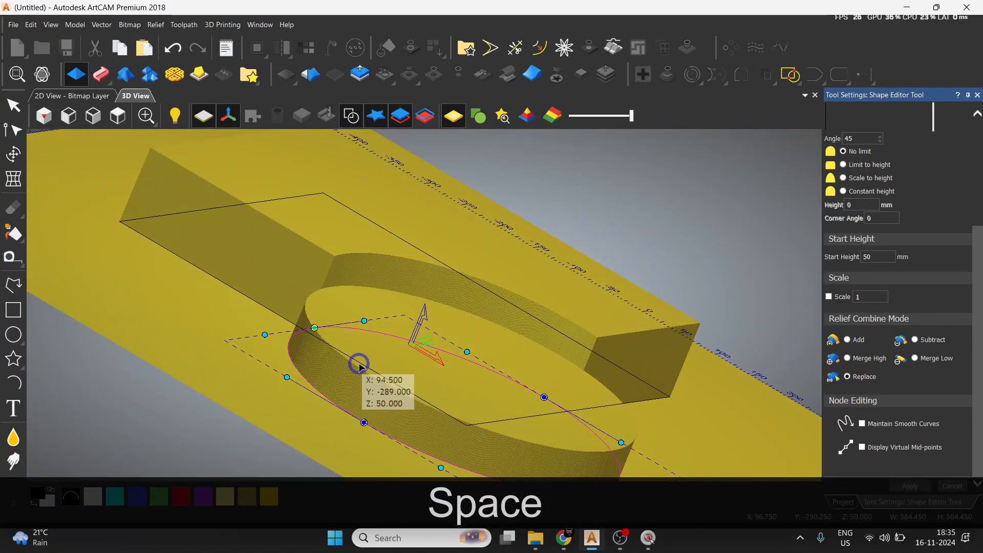
pyautogui.moveTo(433, 348); pyautogui.dragTo(433, 397)
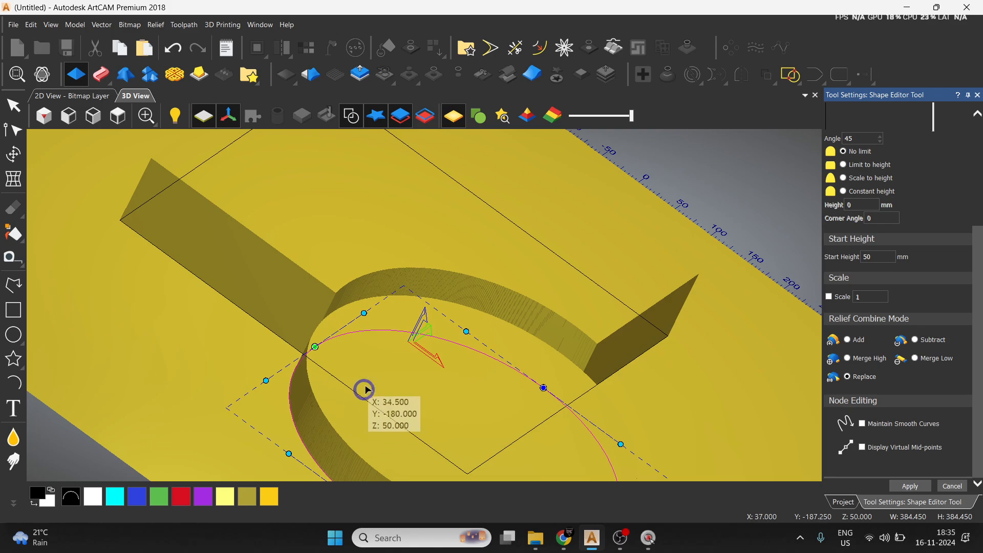
pyautogui.press('space')
pyautogui.moveTo(387, 396); pyautogui.dragTo(733, 396)
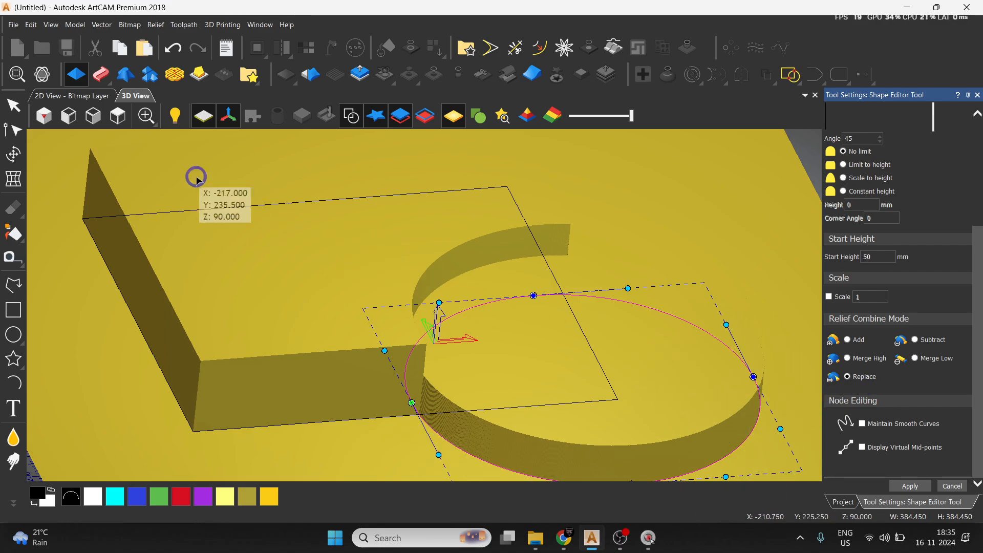
# Step: Alternate the circle's combine mode between Merge Low and Replace to compare the heights in the overlap, ending on Merge Low
pyautogui.click(117, 116)
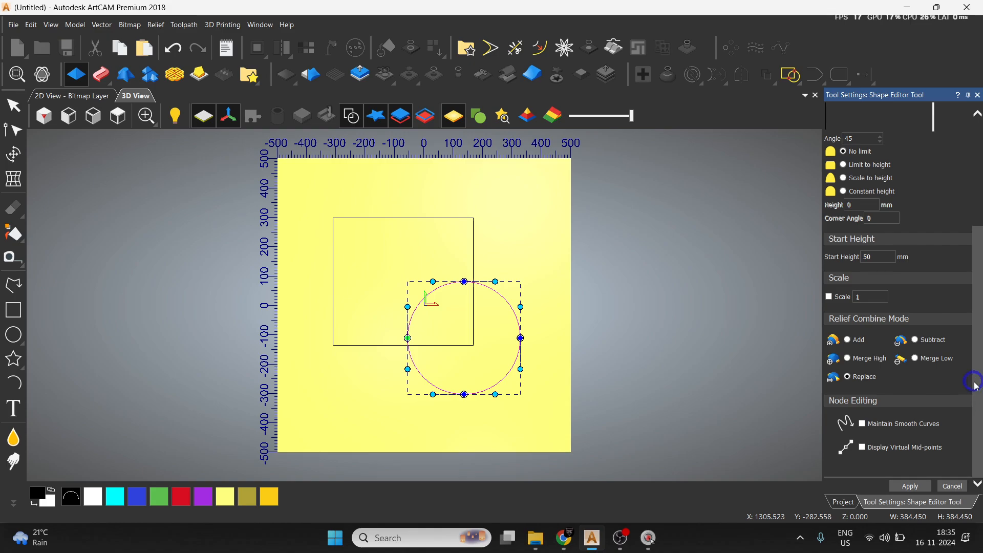
pyautogui.click(915, 361)
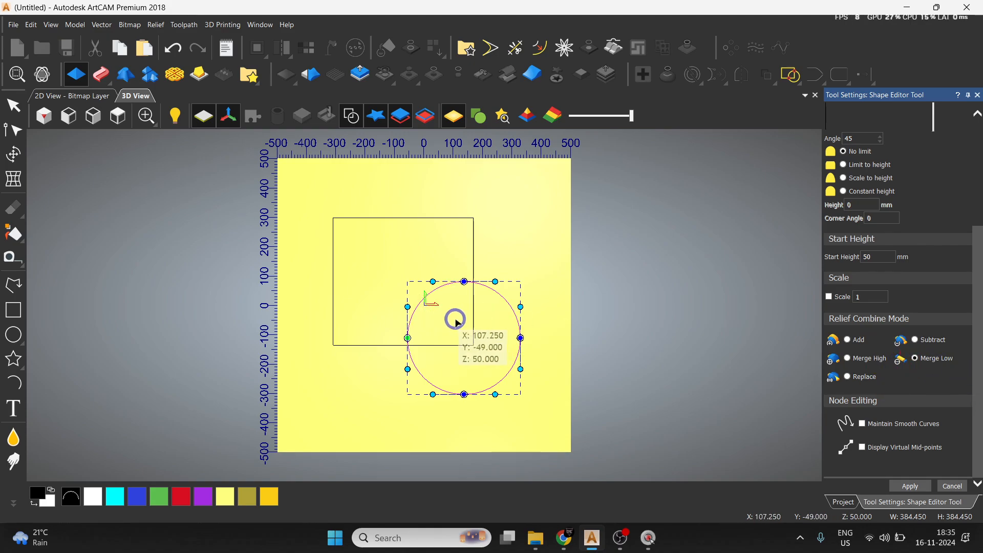
pyautogui.click(846, 377)
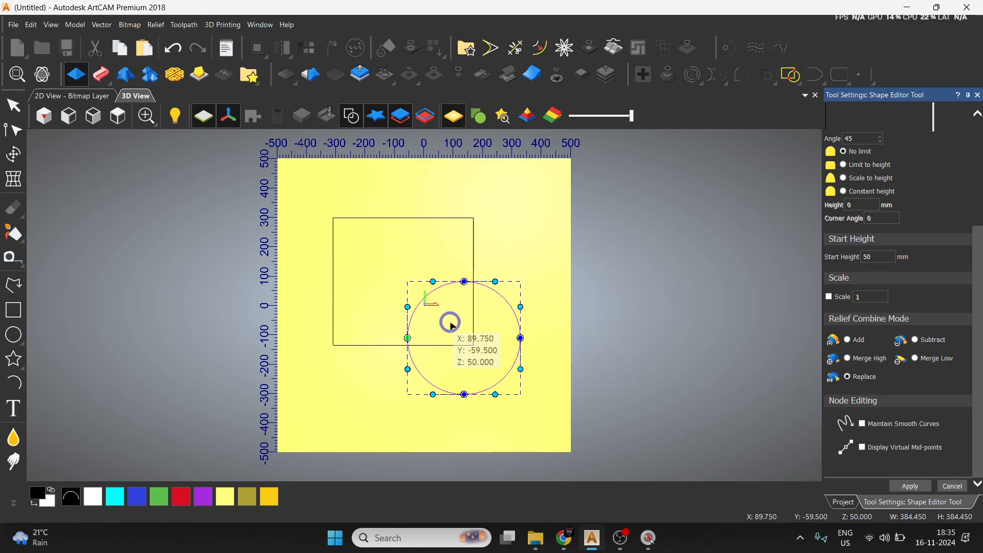
pyautogui.click(914, 360)
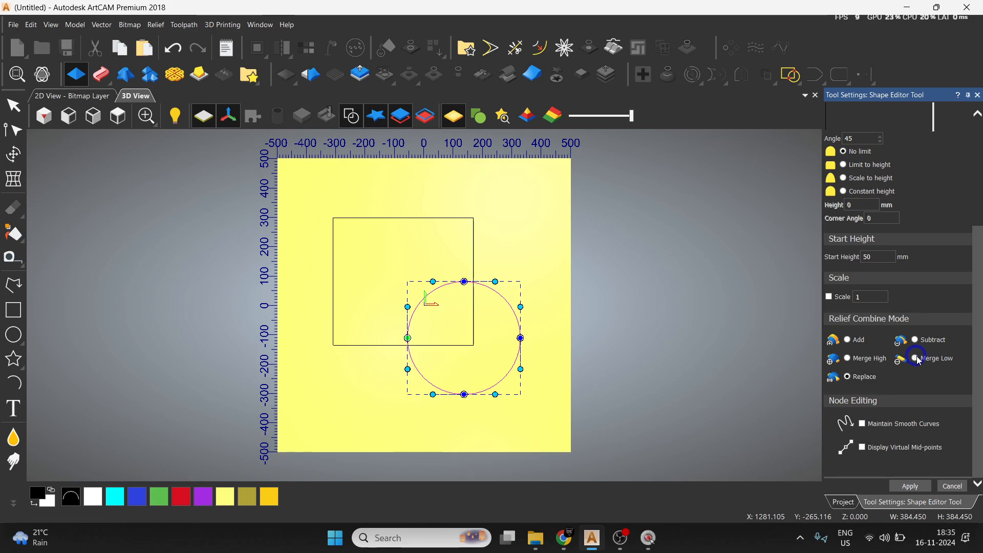
pyautogui.click(912, 366)
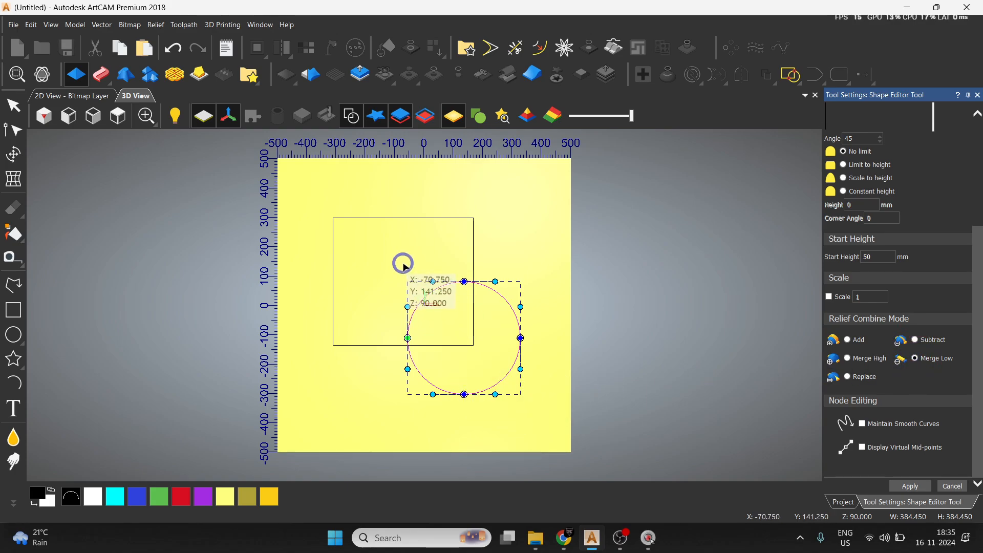
# Step: Switch the circle's relief combine mode back to Replace and inspect its overlap with the rectangle block in an angled 3D view
pyautogui.click(849, 377)
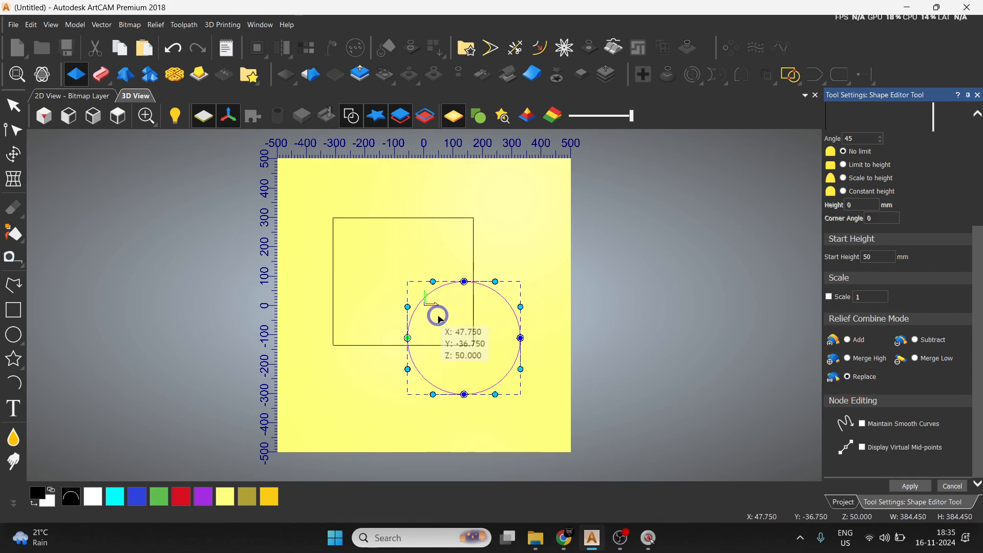
pyautogui.scroll(1, 438, 318)
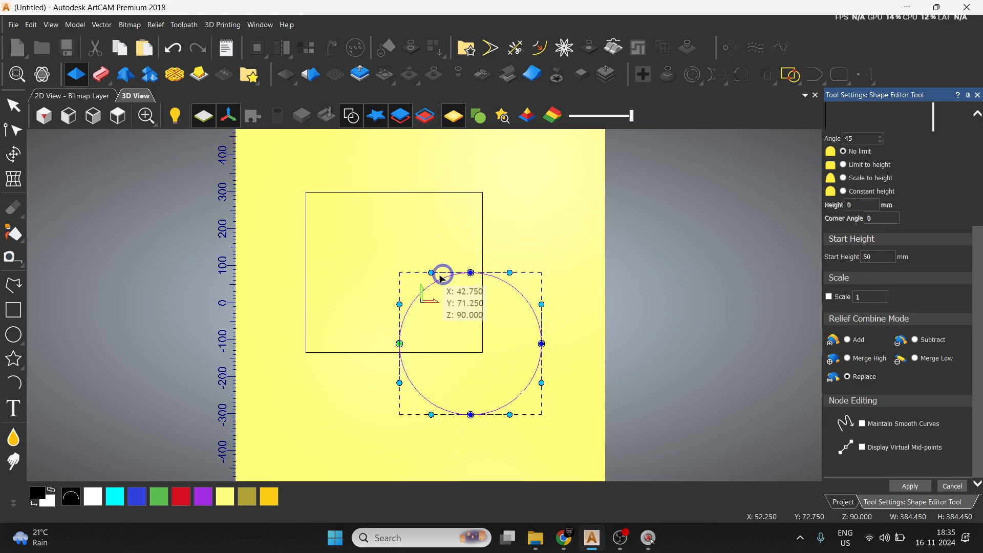
pyautogui.scroll(2, 437, 370)
pyautogui.press('space')
pyautogui.moveTo(441, 423); pyautogui.dragTo(518, 302)
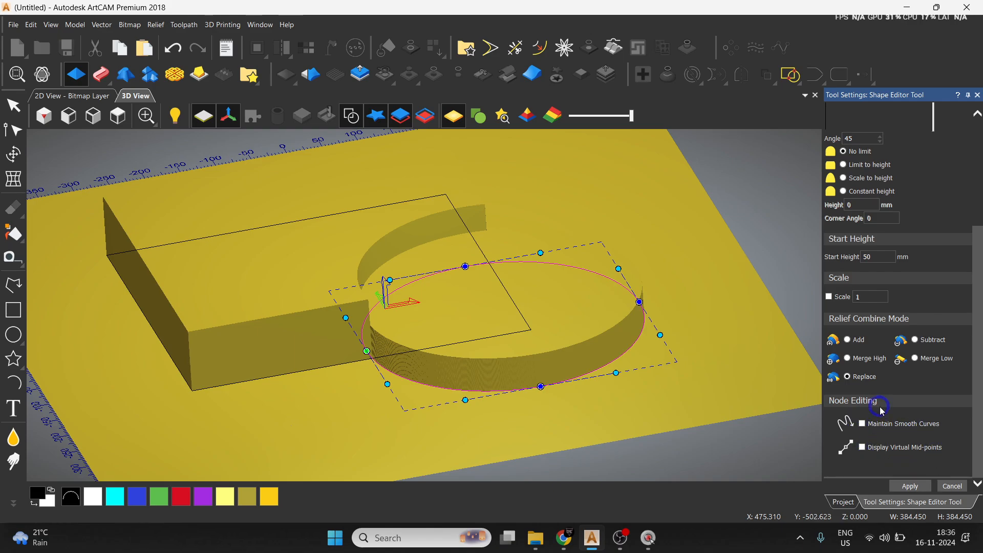
# Step: Review the Shape Editor settings, from shape profile, height limits and start height to scale, relief combine mode and node editing
pyautogui.scroll(4, 870, 394)
pyautogui.scroll(-4, 876, 400)
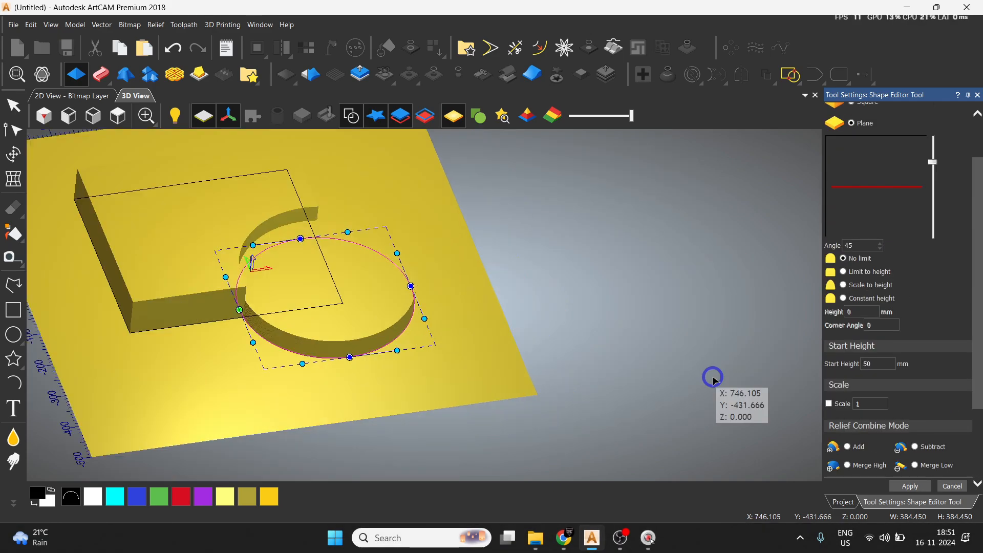
pyautogui.scroll(2, 713, 379)
pyautogui.scroll(-2, 366, 313)
pyautogui.scroll(-1, 950, 307)
pyautogui.scroll(3, 945, 284)
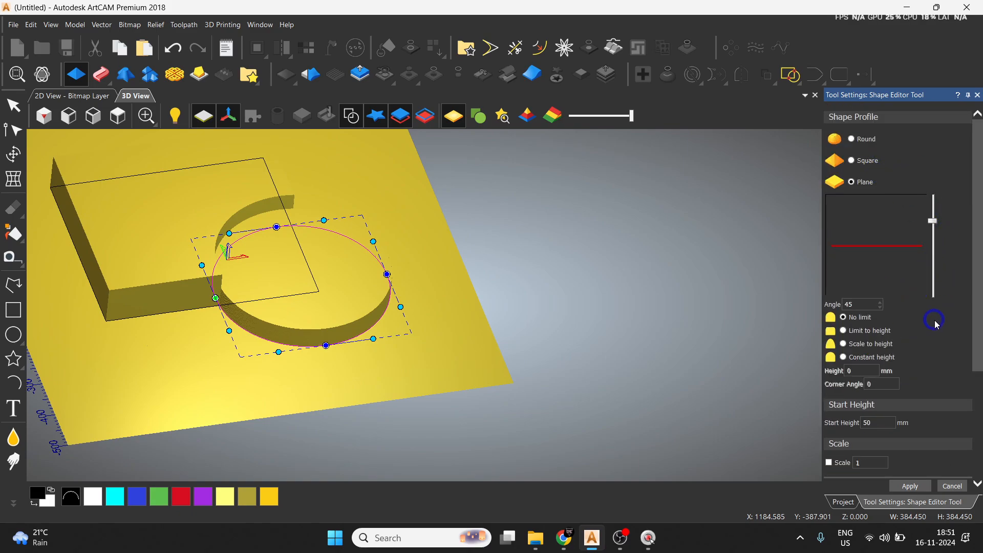
pyautogui.scroll(-5, 866, 438)
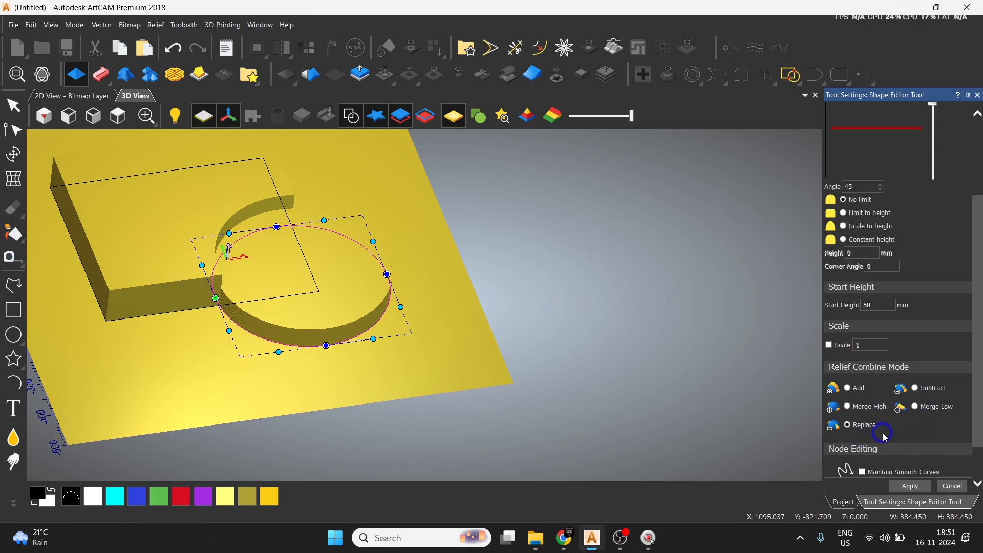
pyautogui.scroll(3, 885, 438)
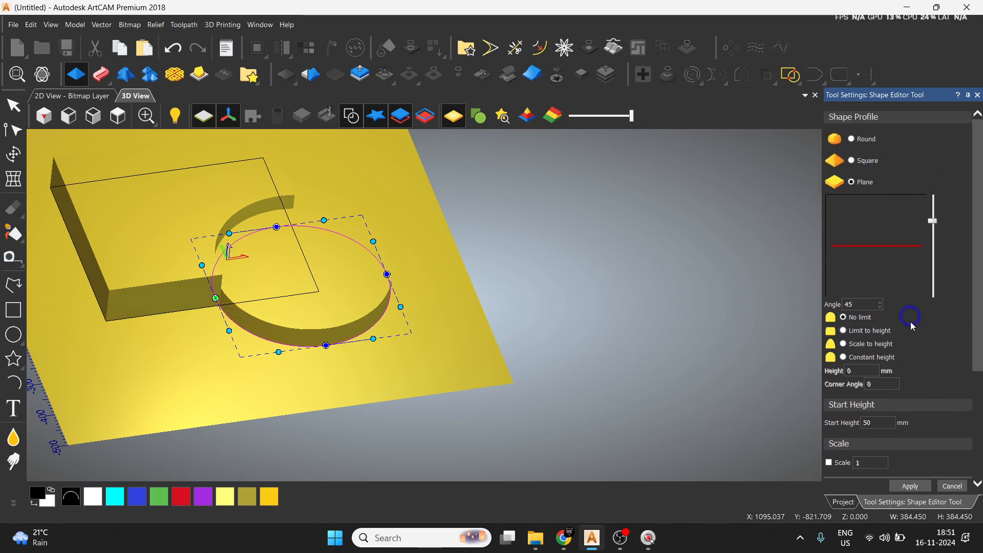
pyautogui.scroll(-1, 836, 388)
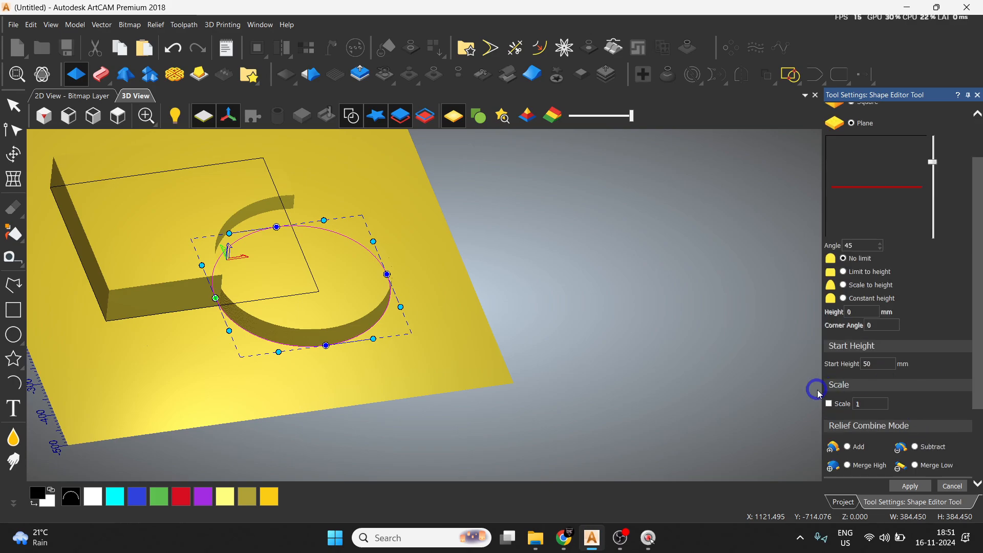
pyautogui.scroll(-2, 865, 418)
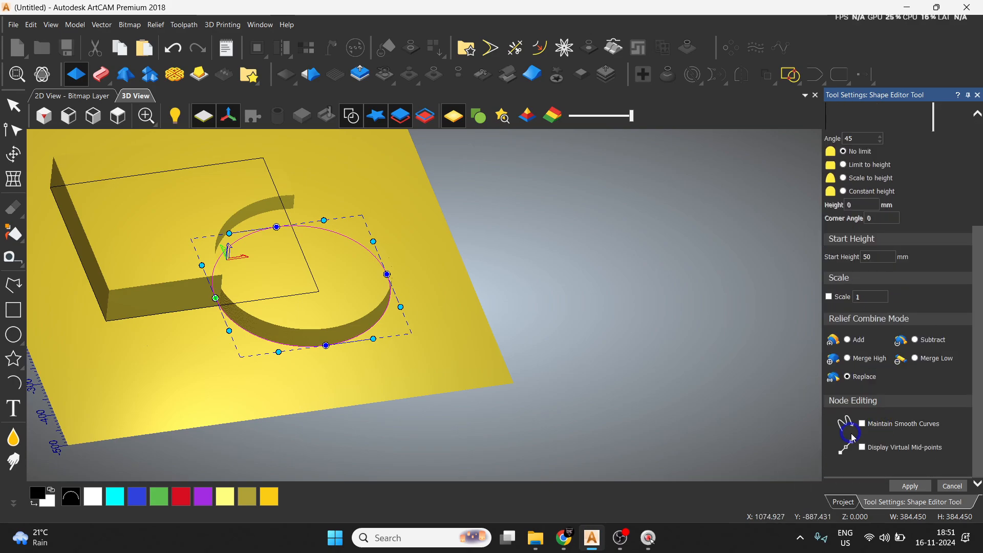